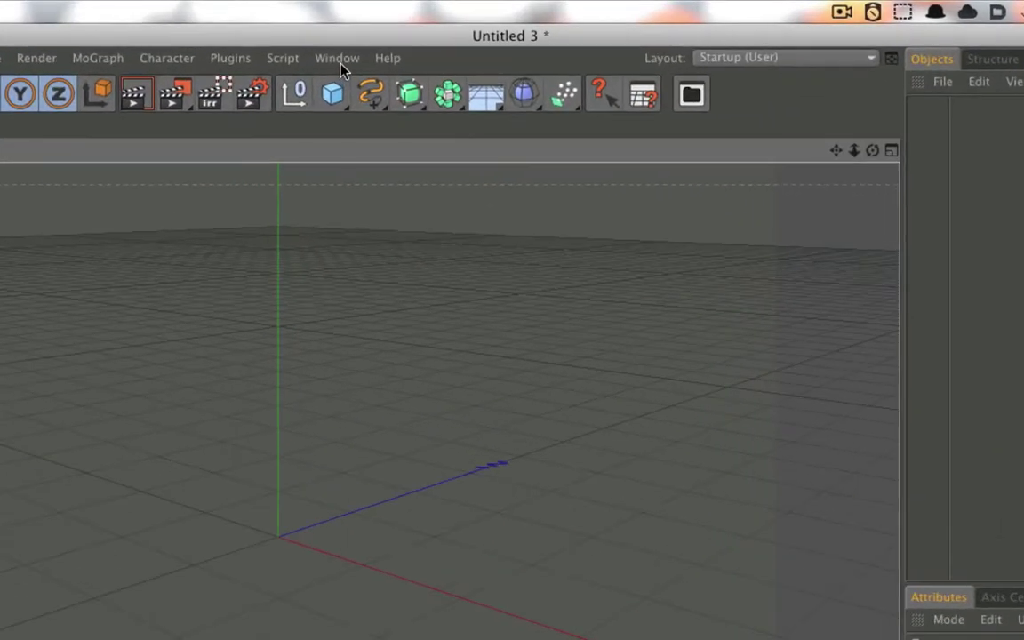
# Step: Load the Shatter_Text preset from the Content Browser's DPC presets folder into the scene
pyautogui.click(411, 32)
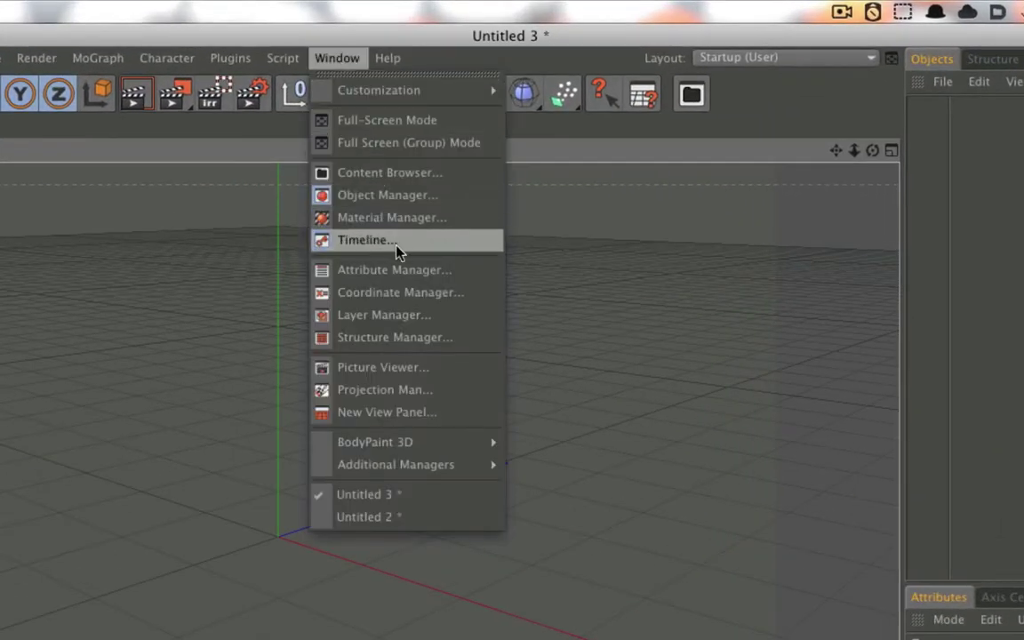
pyautogui.click(376, 177)
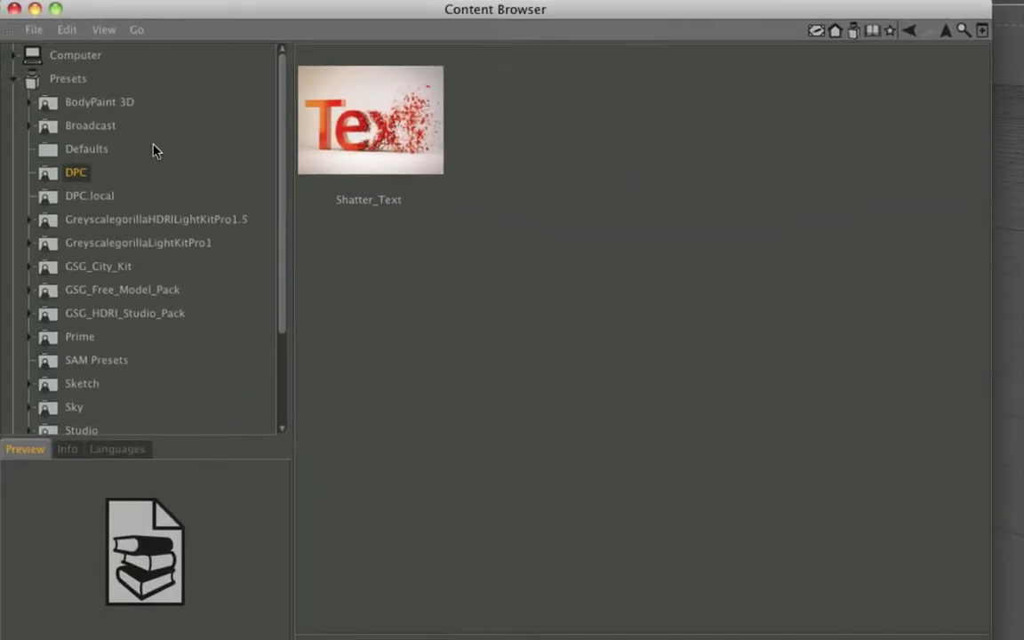
pyautogui.click(80, 175)
pyautogui.click(364, 141)
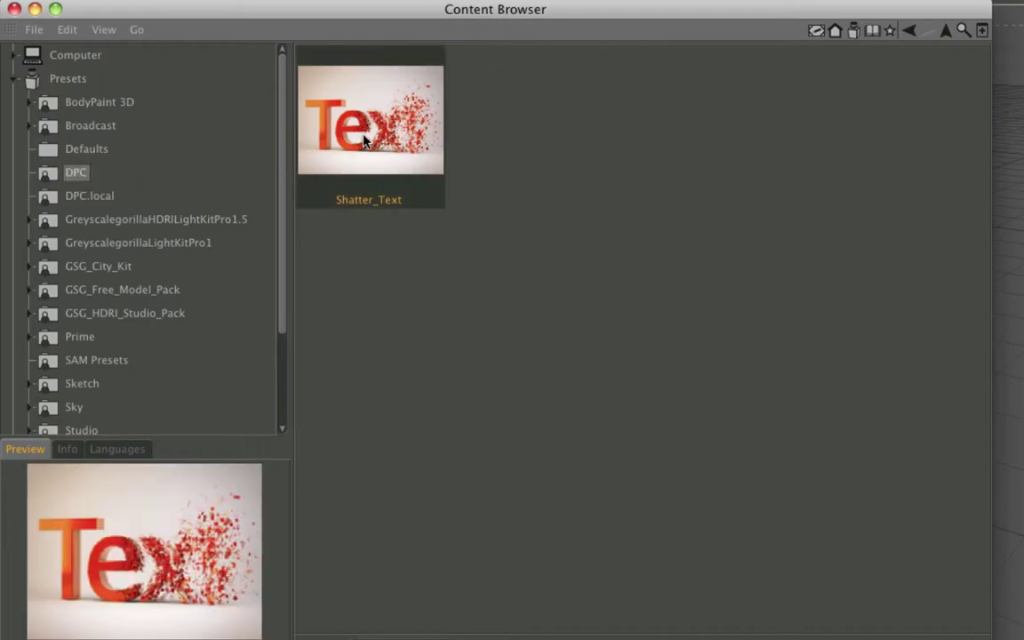
pyautogui.doubleClick(363, 141)
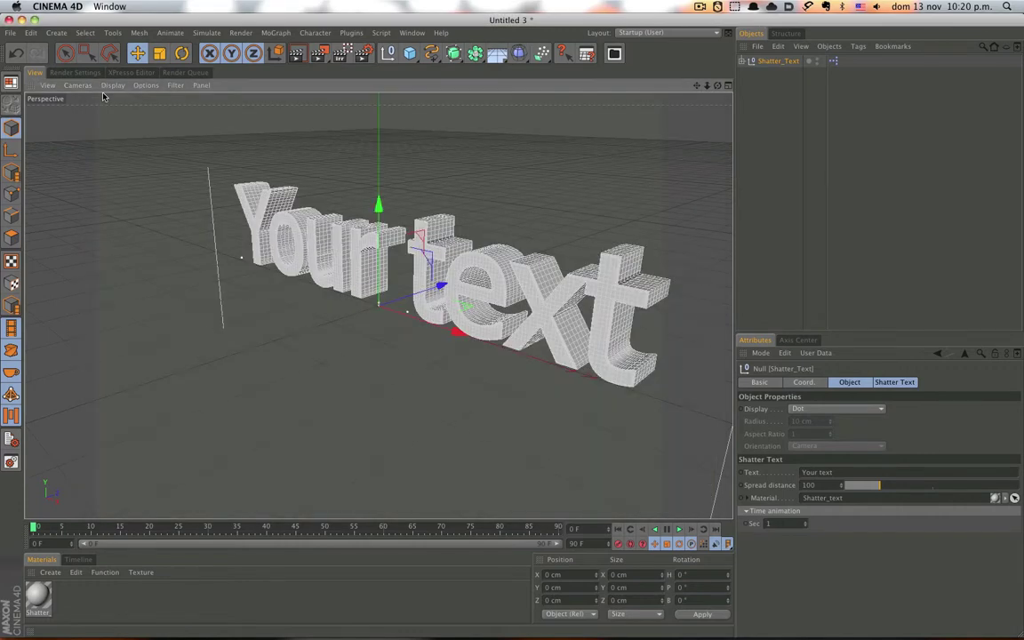
# Step: Replace 'Your text' with 'Welcome' in the Shatter_Text object's Text field
pyautogui.click(103, 94)
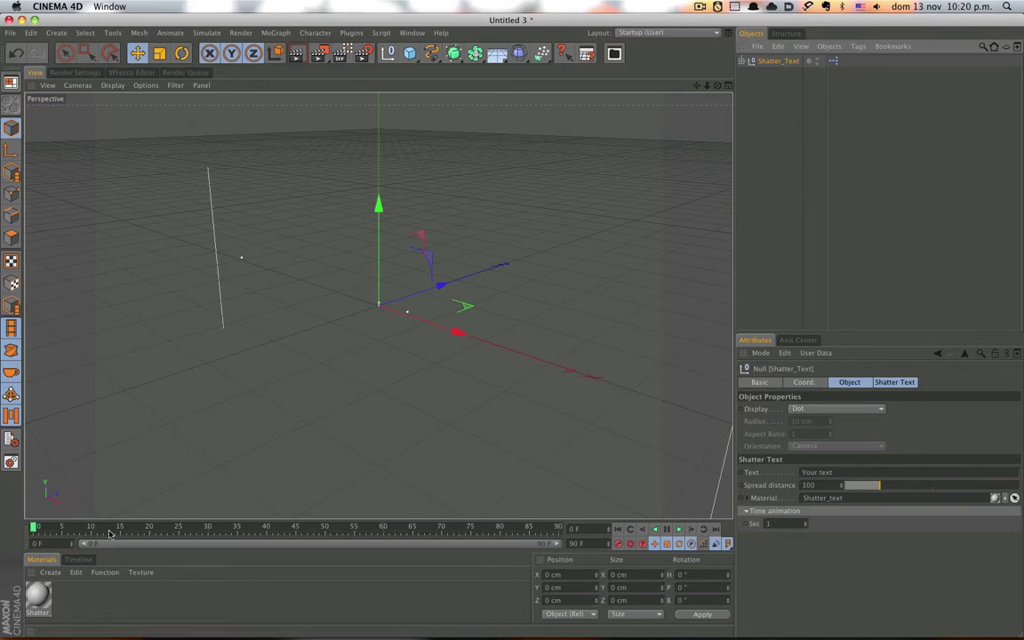
pyautogui.moveTo(61, 529)
pyautogui.mouseDown()
pyautogui.moveTo(195, 531)
pyautogui.moveTo(138, 539)
pyautogui.moveTo(124, 531)
pyautogui.moveTo(191, 531)
pyautogui.mouseUp()
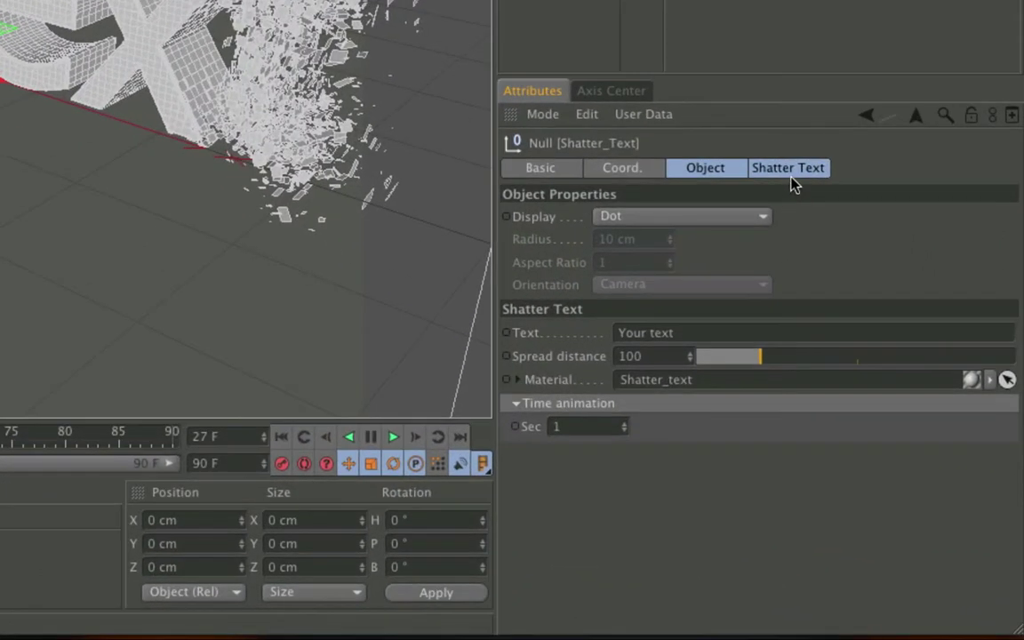
pyautogui.click(895, 385)
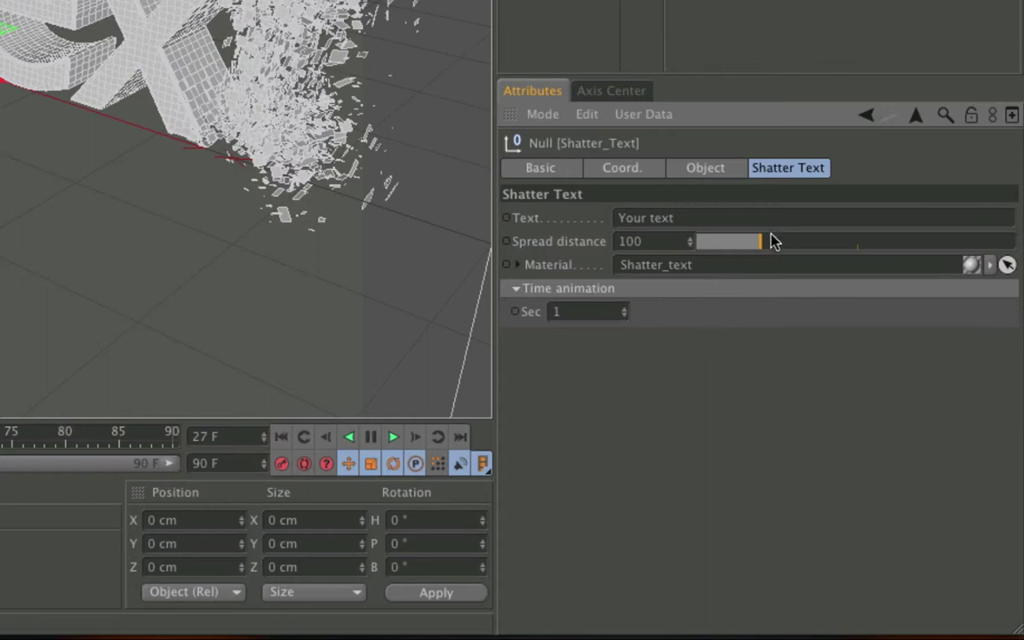
pyautogui.moveTo(674, 217); pyautogui.dragTo(596, 217)
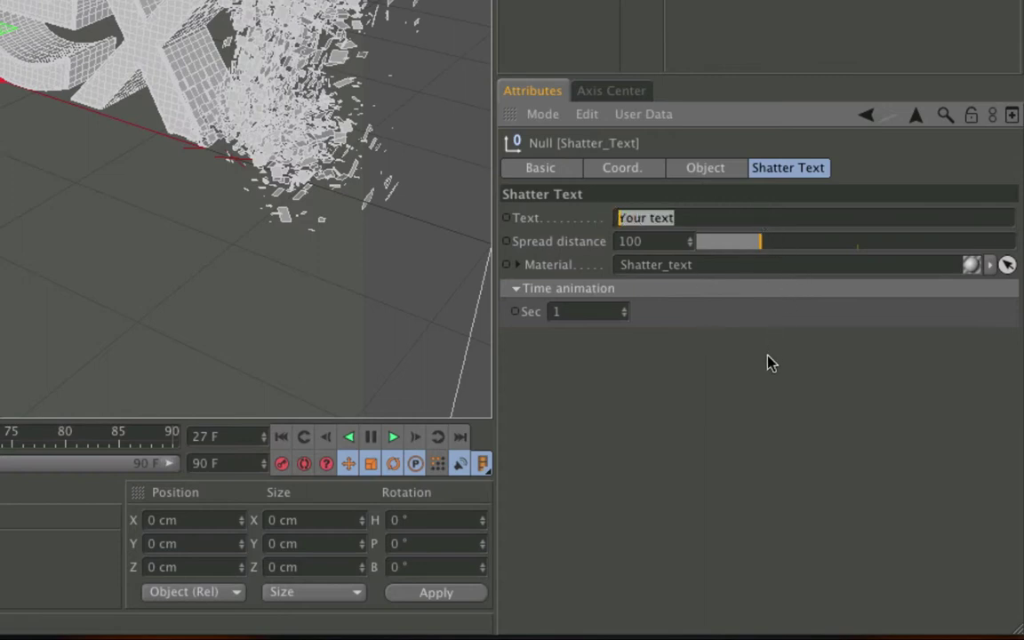
pyautogui.write('Welcome')
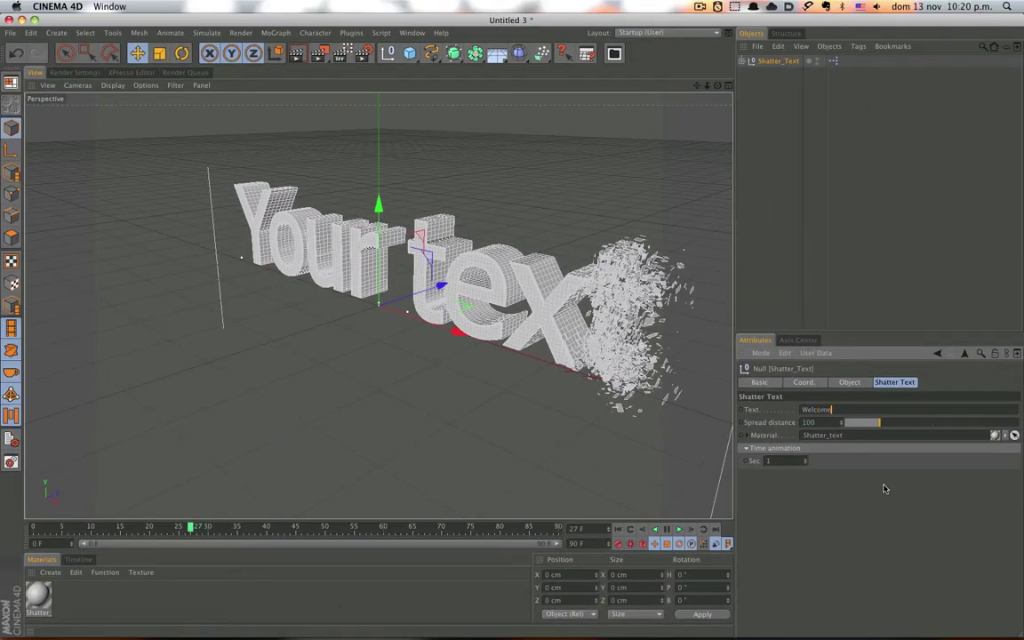
# Step: Confirm the Welcome text, set Spread distance to 250, and preview the scattering animation
pyautogui.press('Return')
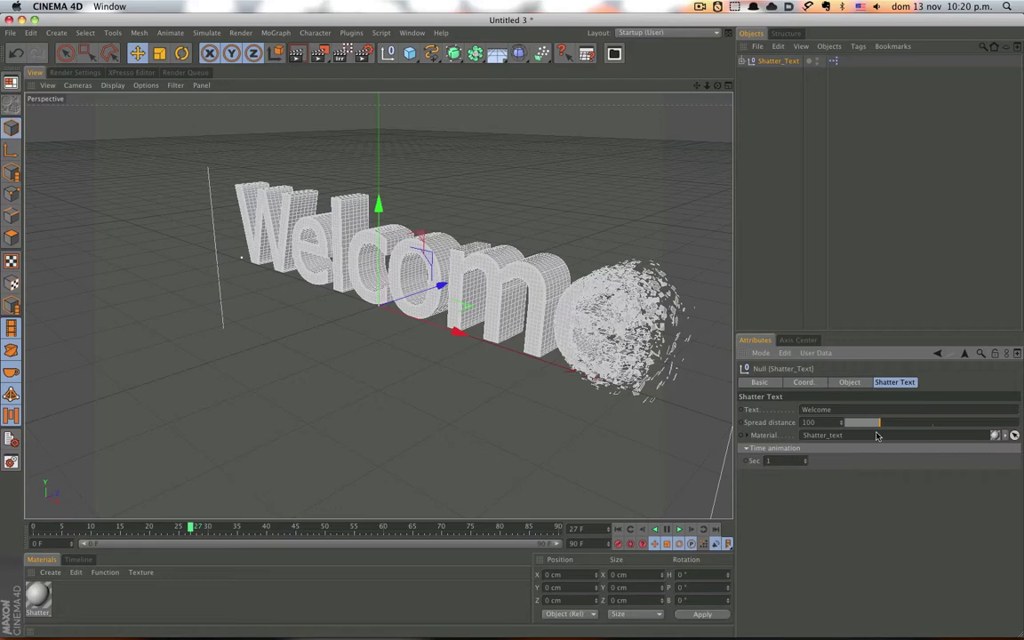
pyautogui.moveTo(879, 426)
pyautogui.mouseDown()
pyautogui.moveTo(992, 439)
pyautogui.moveTo(849, 433)
pyautogui.moveTo(1023, 442)
pyautogui.moveTo(864, 437)
pyautogui.mouseUp()
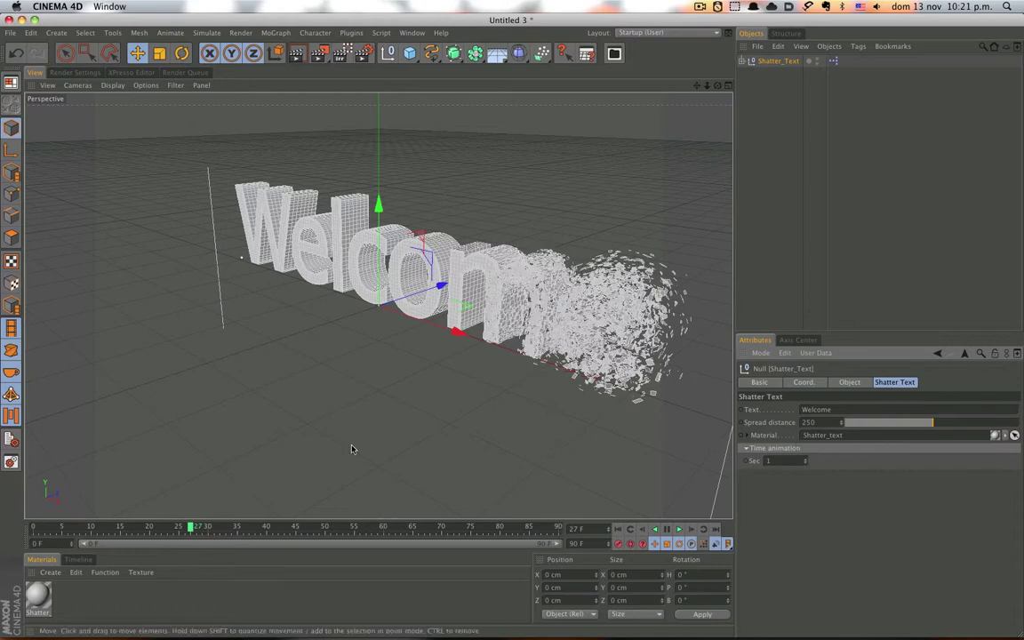
pyautogui.keyDown('alt'); pyautogui.moveTo(351, 448); pyautogui.dragTo(308, 391); pyautogui.keyUp('alt')
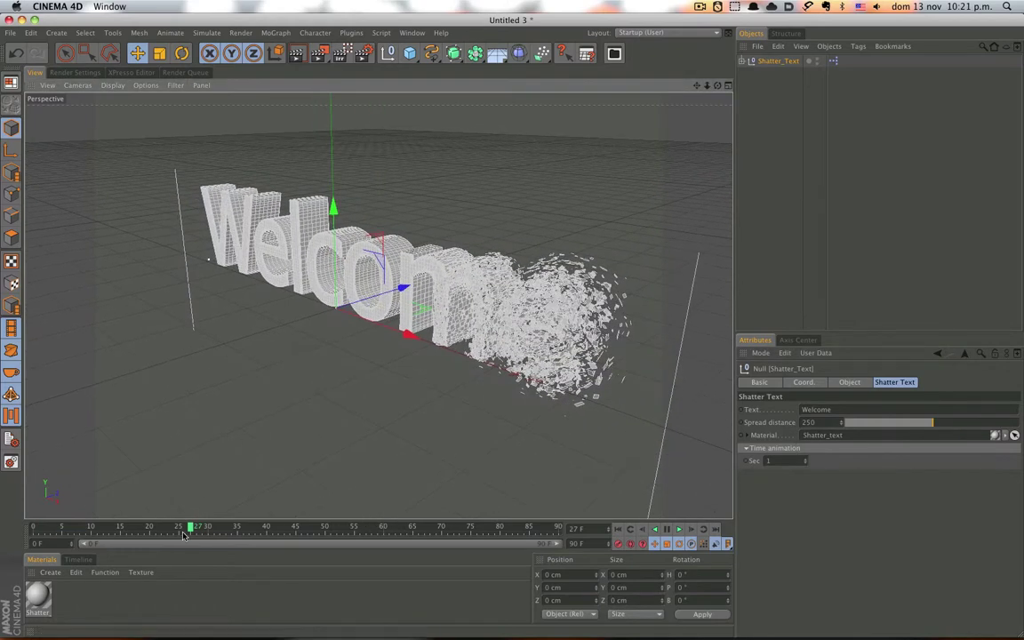
pyautogui.moveTo(189, 531)
pyautogui.mouseDown()
pyautogui.moveTo(257, 531)
pyautogui.moveTo(131, 531)
pyautogui.moveTo(434, 531)
pyautogui.moveTo(115, 544)
pyautogui.moveTo(249, 540)
pyautogui.mouseUp()
# Step: Push the Delimiter_1 spline left along X to about -652 cm, clear of the text
pyautogui.click(249, 539)
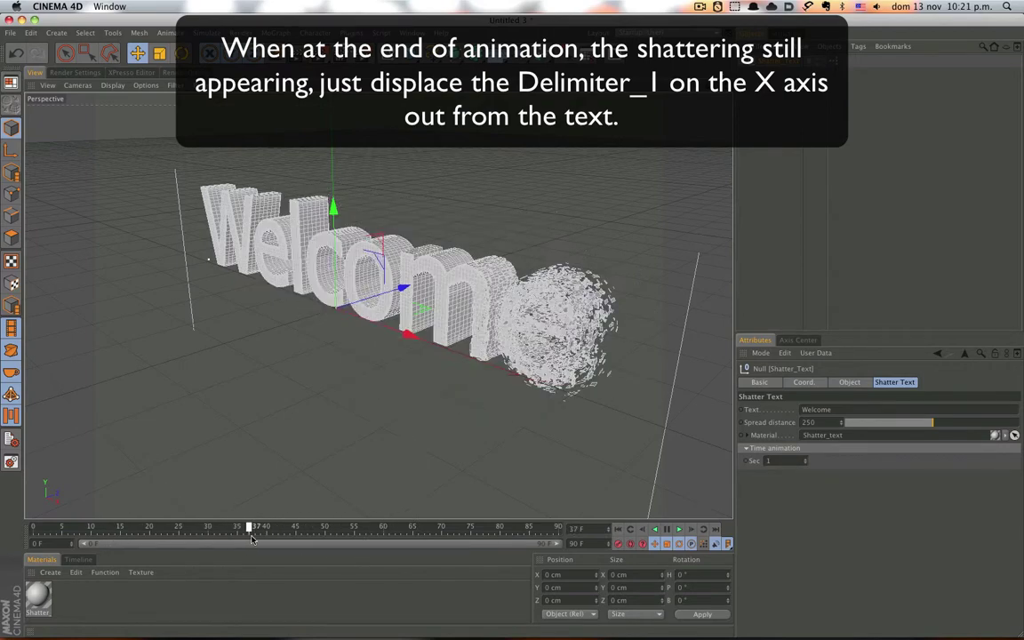
pyautogui.click(187, 270)
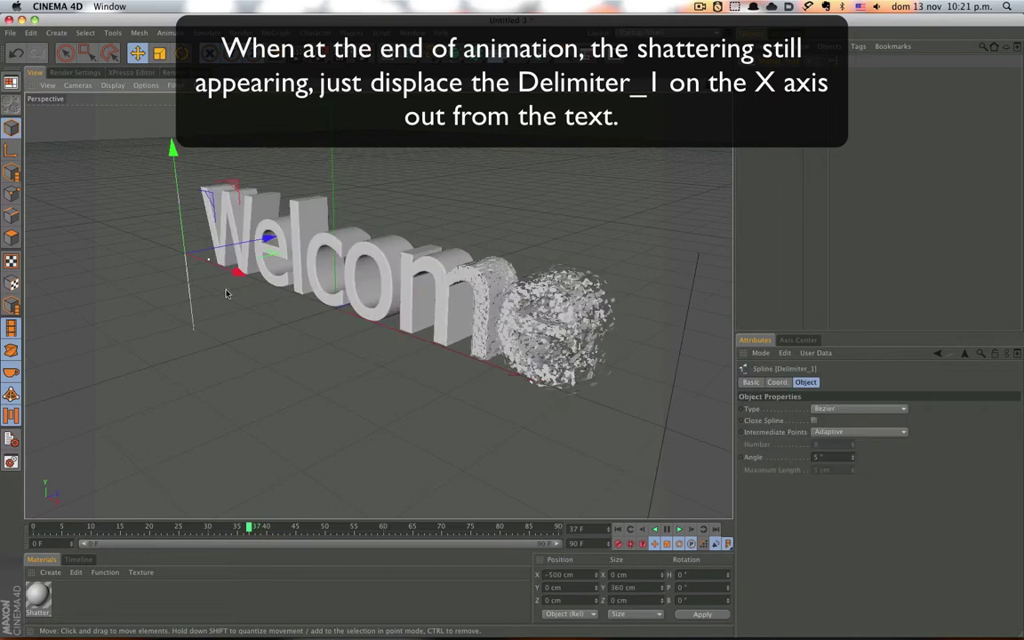
pyautogui.moveTo(228, 271); pyautogui.dragTo(208, 269)
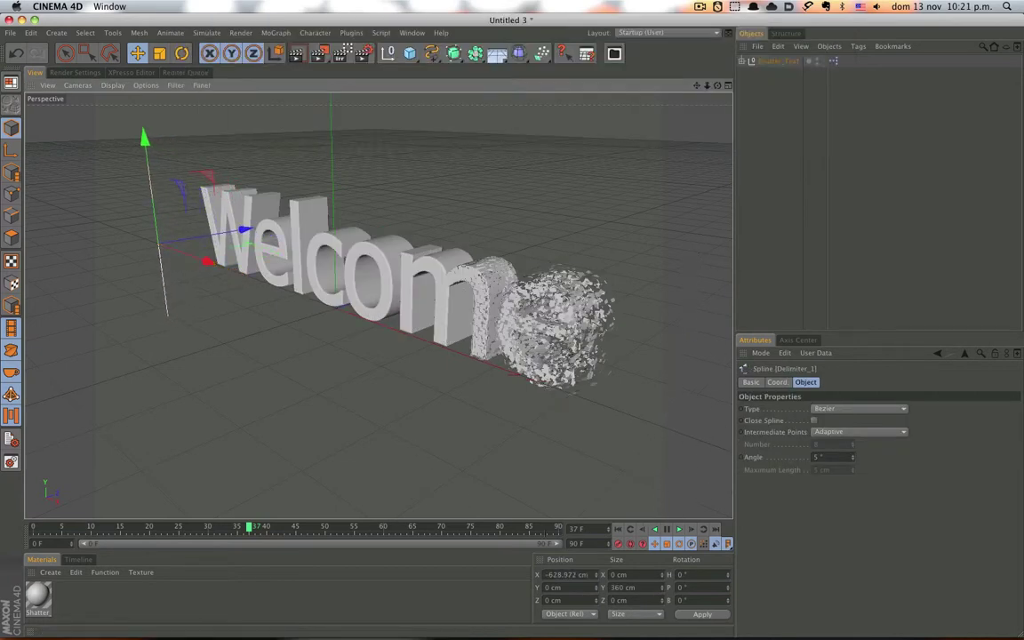
pyautogui.moveTo(246, 528)
pyautogui.mouseDown()
pyautogui.moveTo(29, 516)
pyautogui.moveTo(231, 531)
pyautogui.mouseUp()
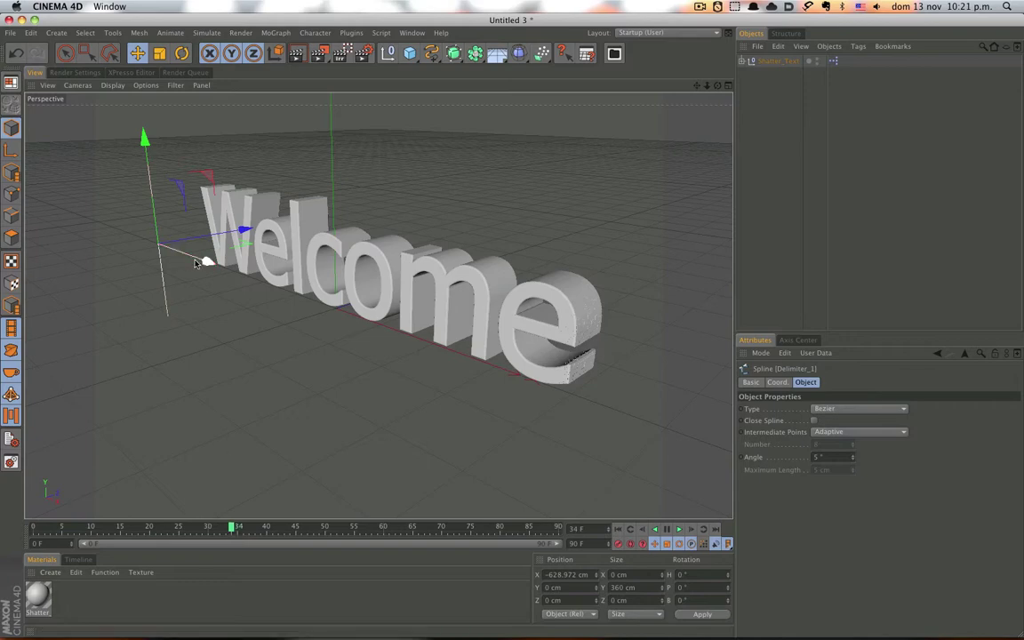
pyautogui.moveTo(207, 261); pyautogui.dragTo(189, 263)
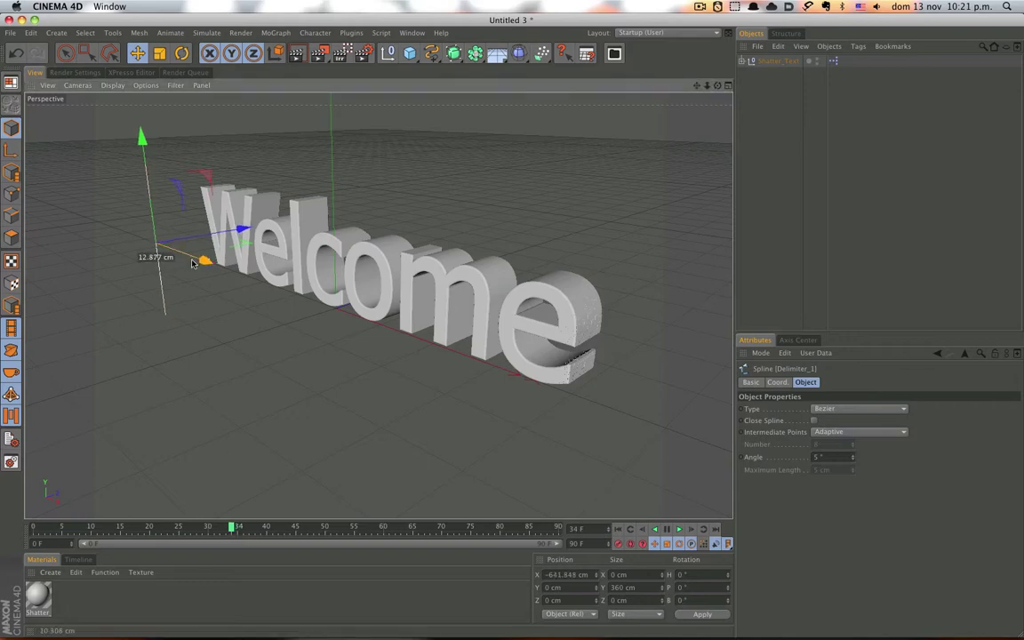
pyautogui.click(617, 529)
# Step: Play back the shatter, stopping near frame 45 to scrub the last letter breaking, then select Shatter_Text
pyautogui.press('Delete')
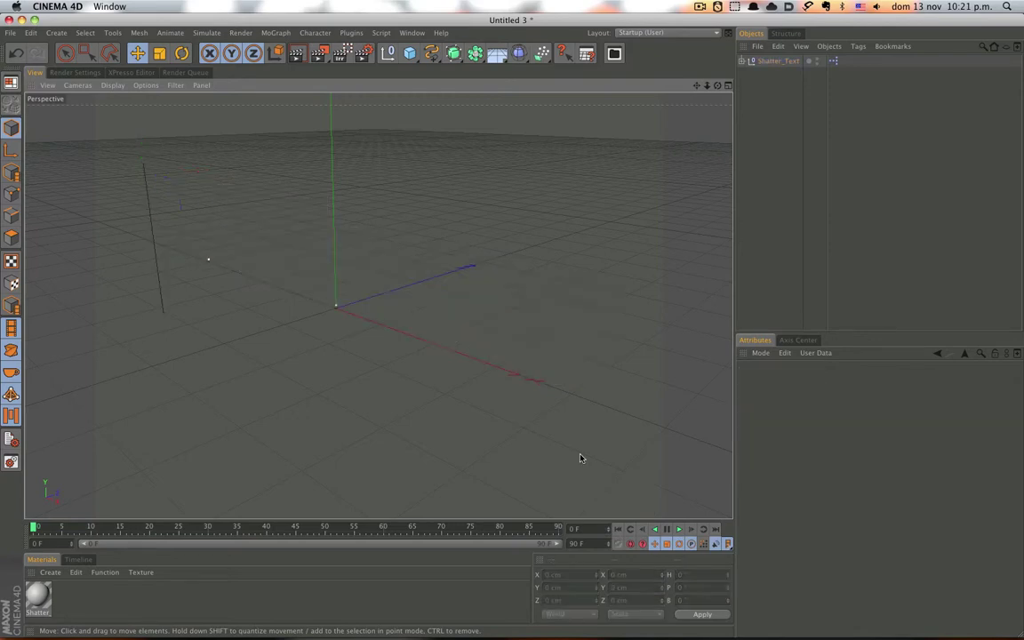
pyautogui.click(680, 530)
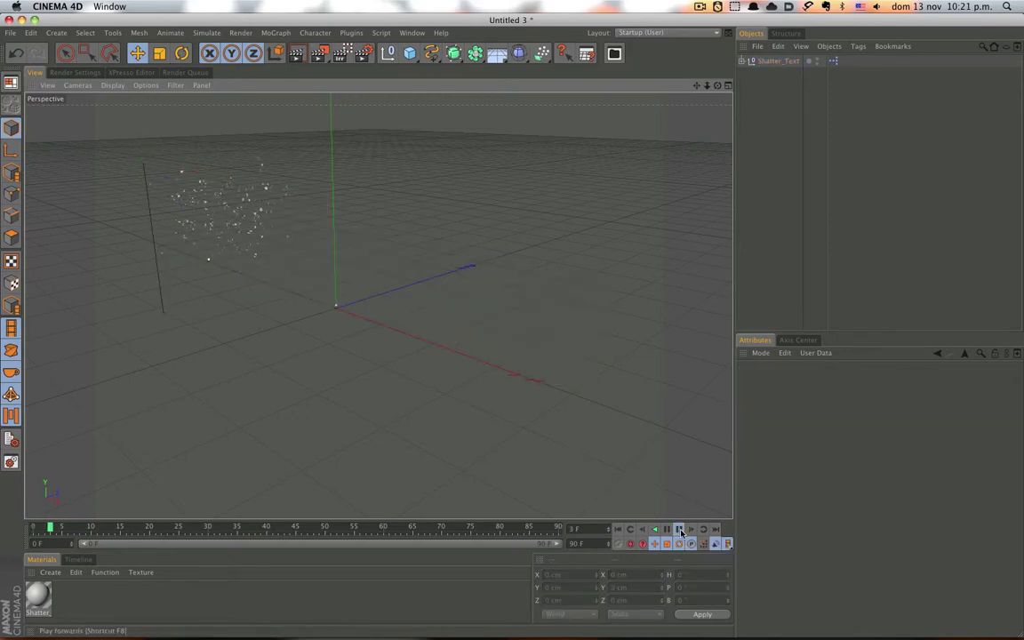
pyautogui.click(293, 526)
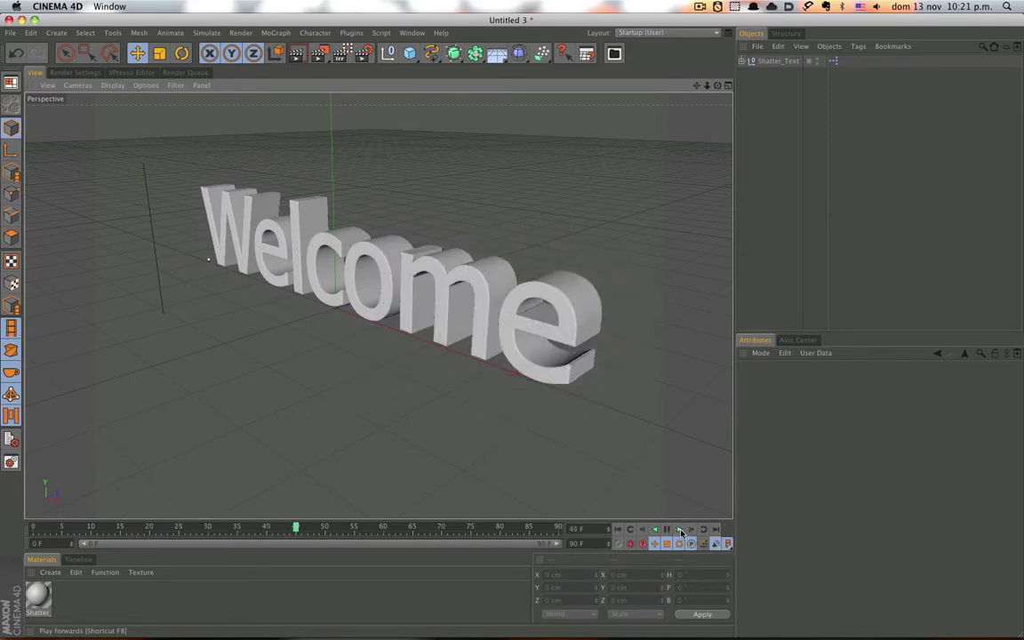
pyautogui.moveTo(295, 528)
pyautogui.mouseDown()
pyautogui.moveTo(183, 532)
pyautogui.moveTo(215, 534)
pyautogui.mouseUp()
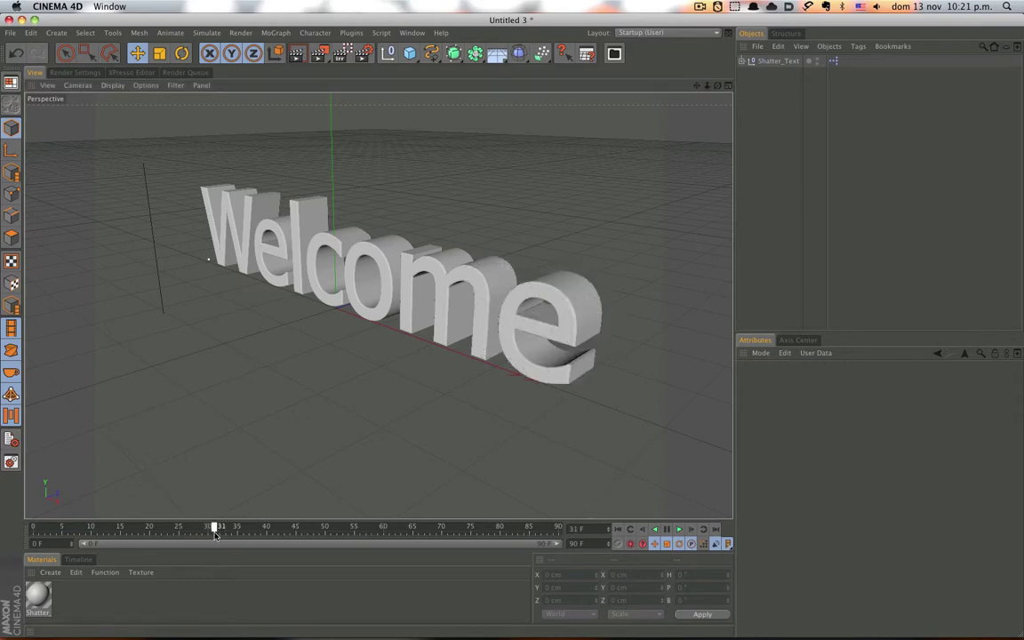
pyautogui.click(786, 62)
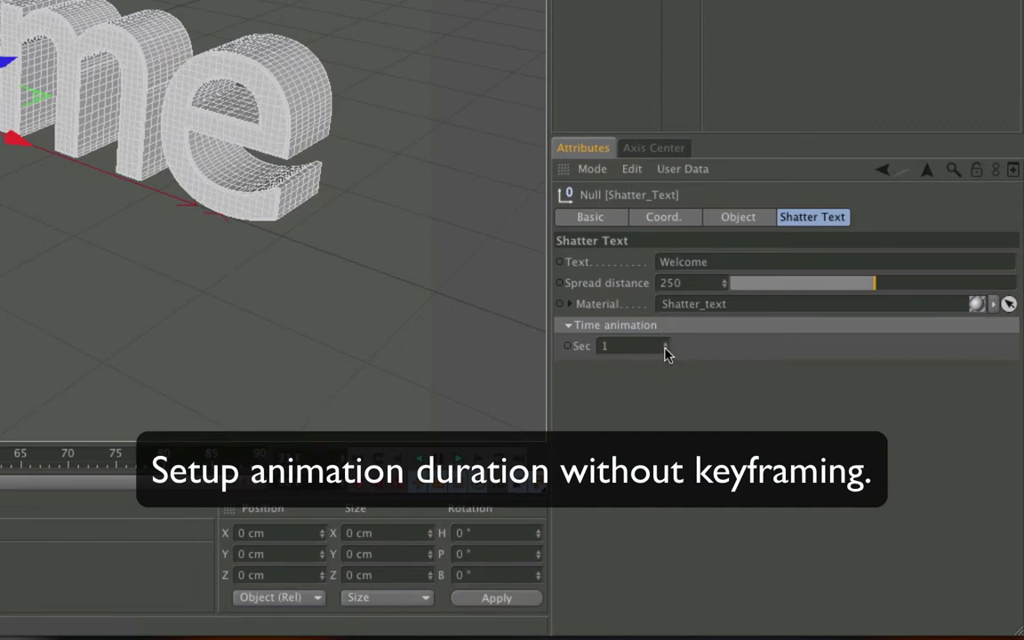
# Step: Lengthen the Time animation to 2 seconds and replay from the first frame
pyautogui.click(666, 345)
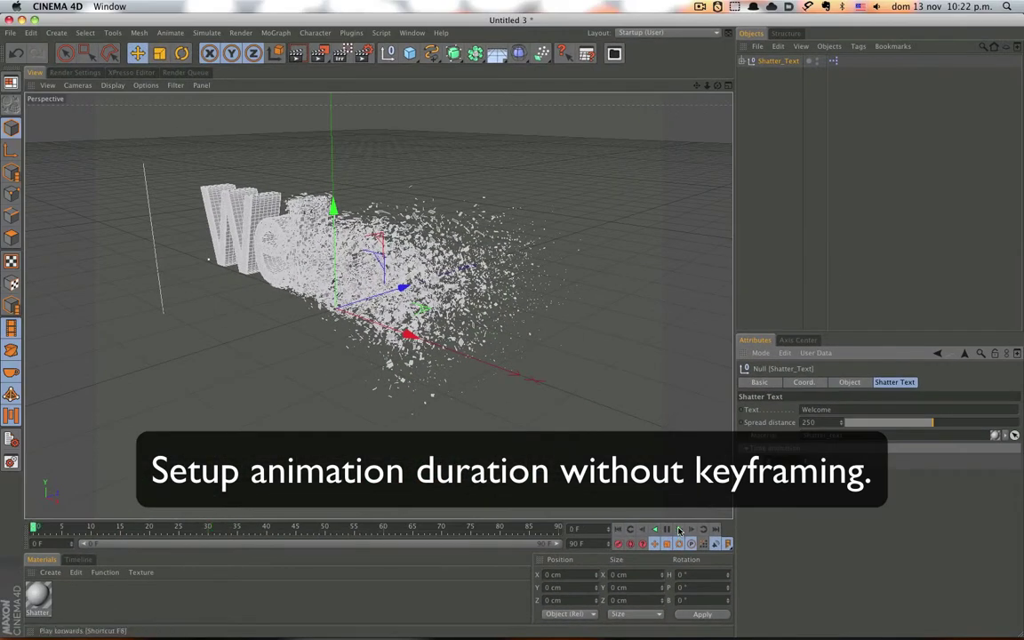
pyautogui.click(617, 462)
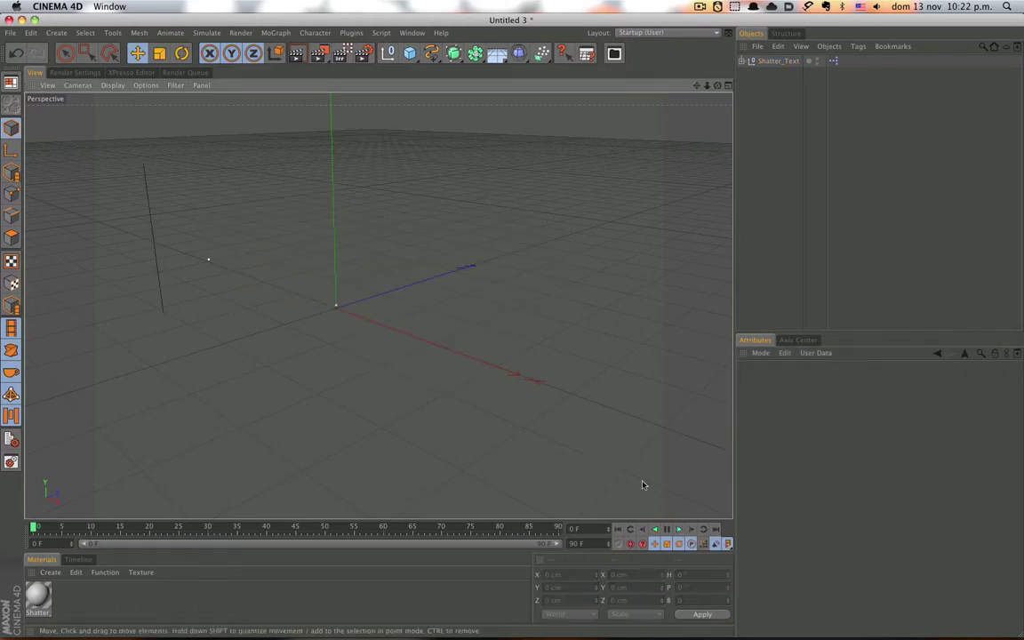
pyautogui.click(678, 530)
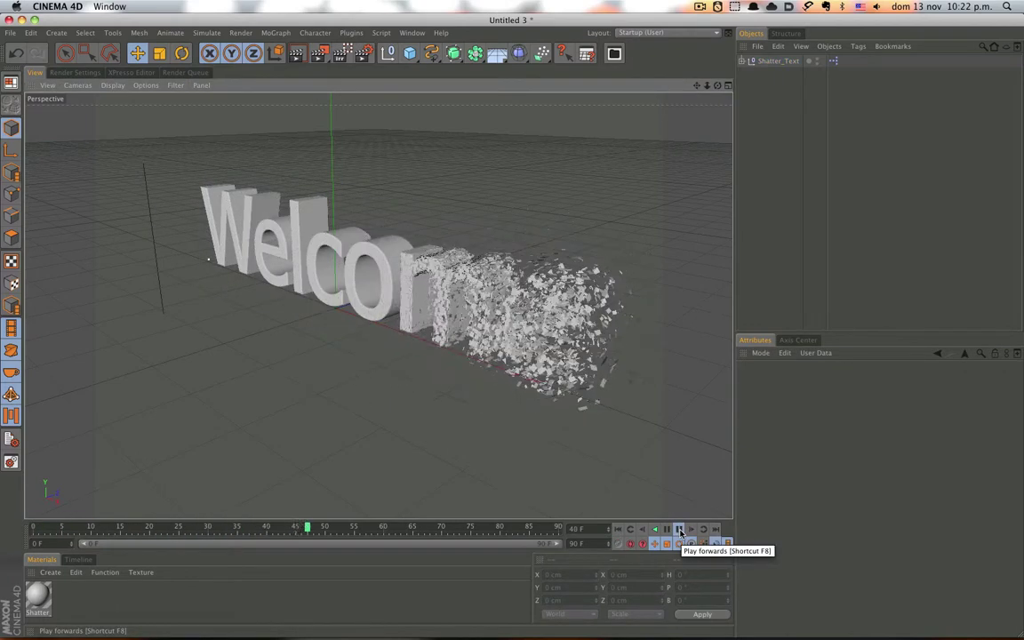
# Step: Set the Time animation seconds to 3 and preview the shatter from frame 0
pyautogui.click(772, 60)
pyautogui.click(768, 460)
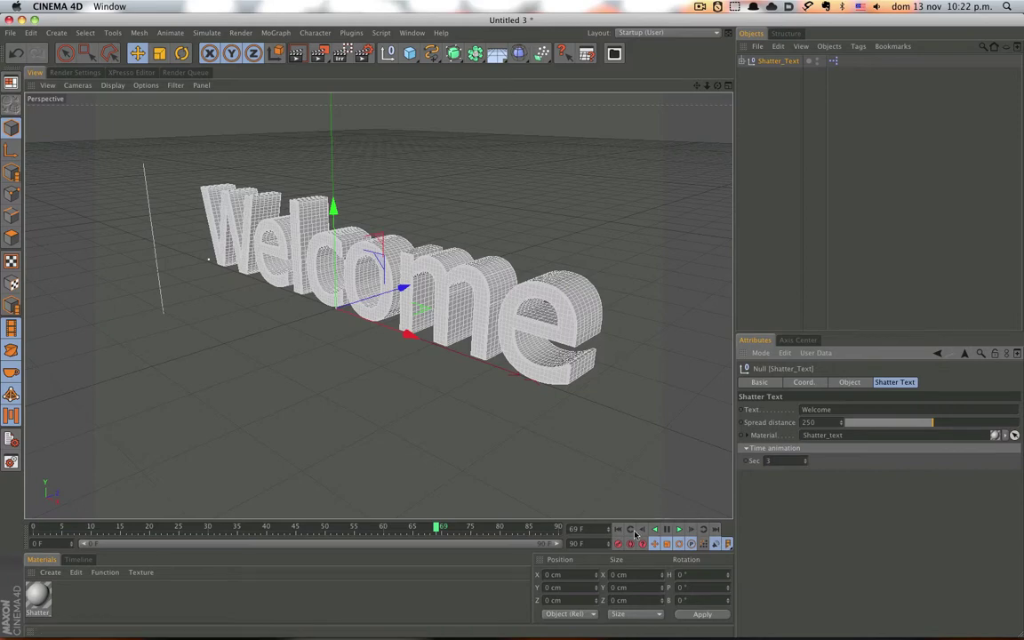
pyautogui.press('Return')
pyautogui.click(661, 515)
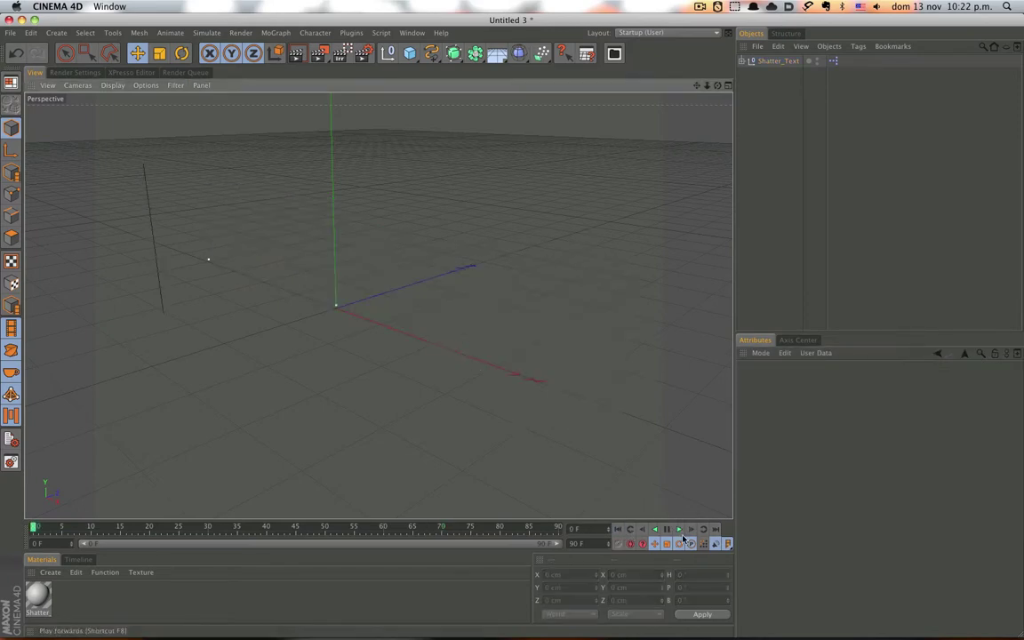
pyautogui.click(681, 530)
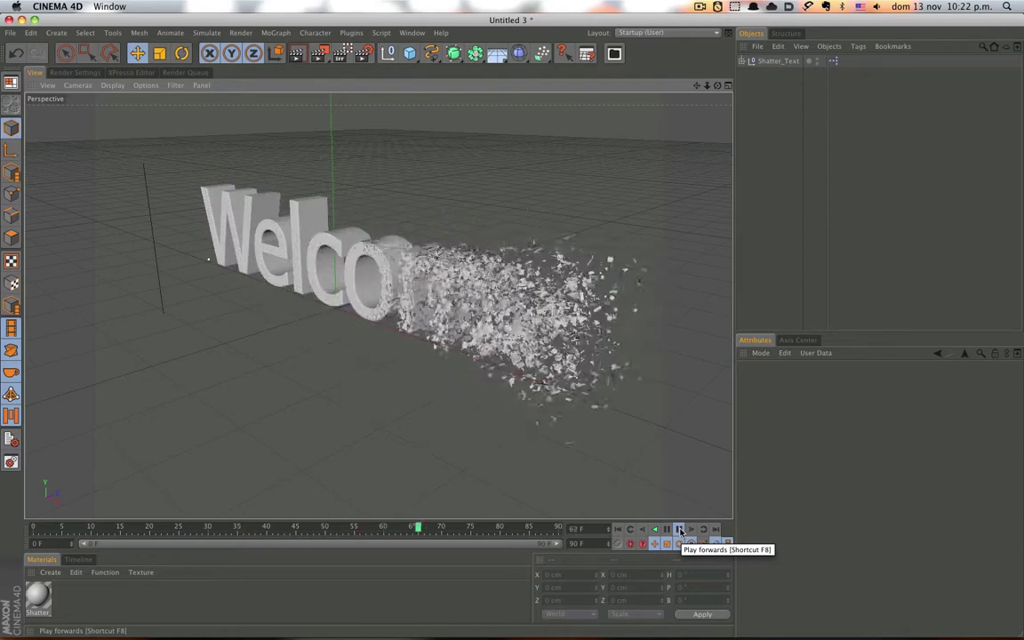
pyautogui.click(680, 531)
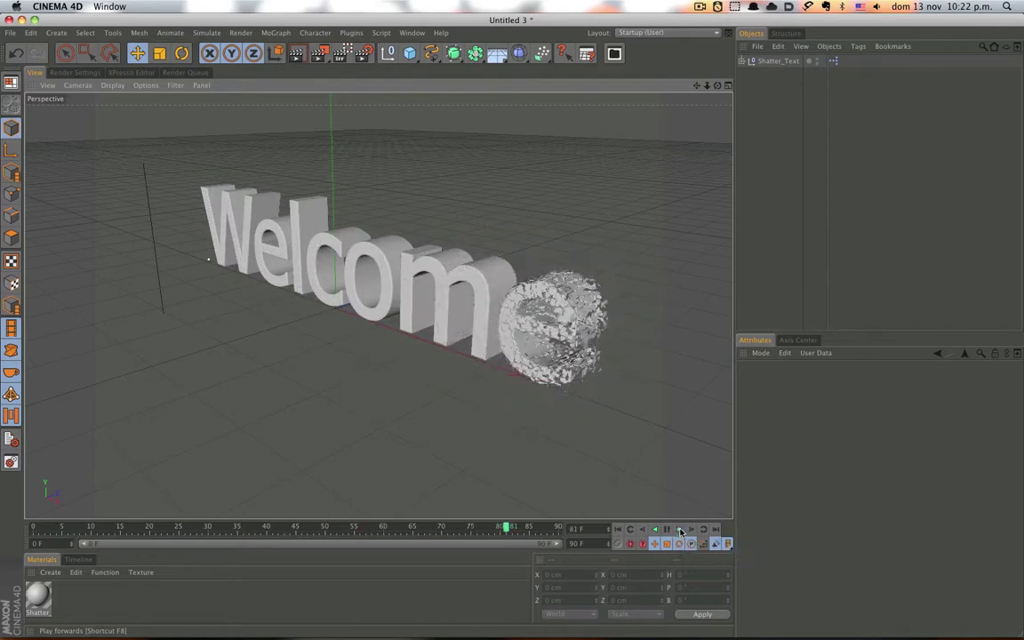
# Step: Lower the Time animation to 1 second and replay the Welcome shatter from the start
pyautogui.click(775, 61)
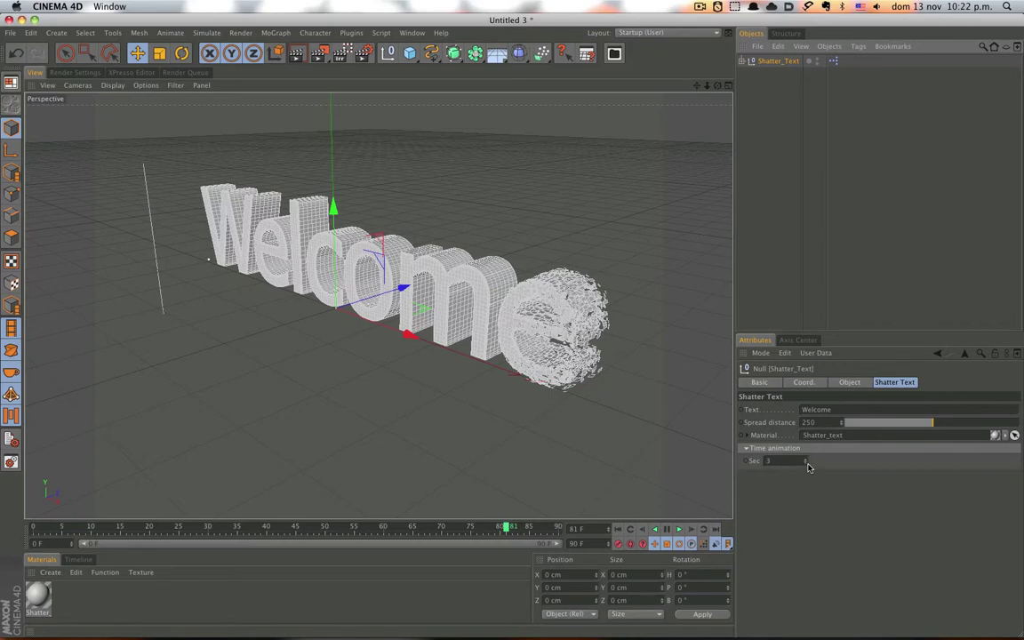
pyautogui.click(805, 463)
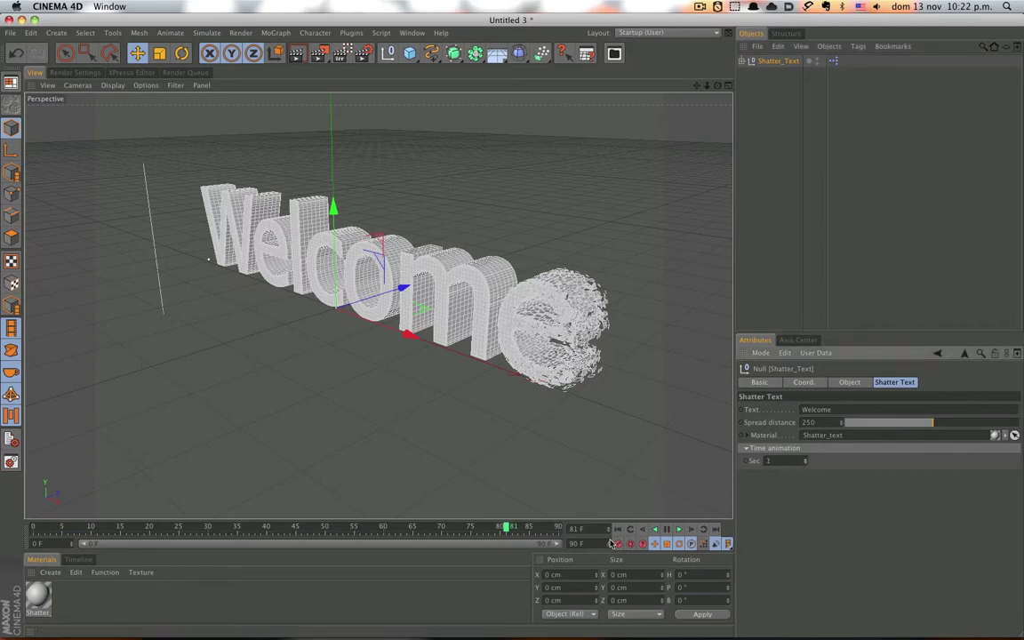
pyautogui.click(610, 468)
pyautogui.click(618, 529)
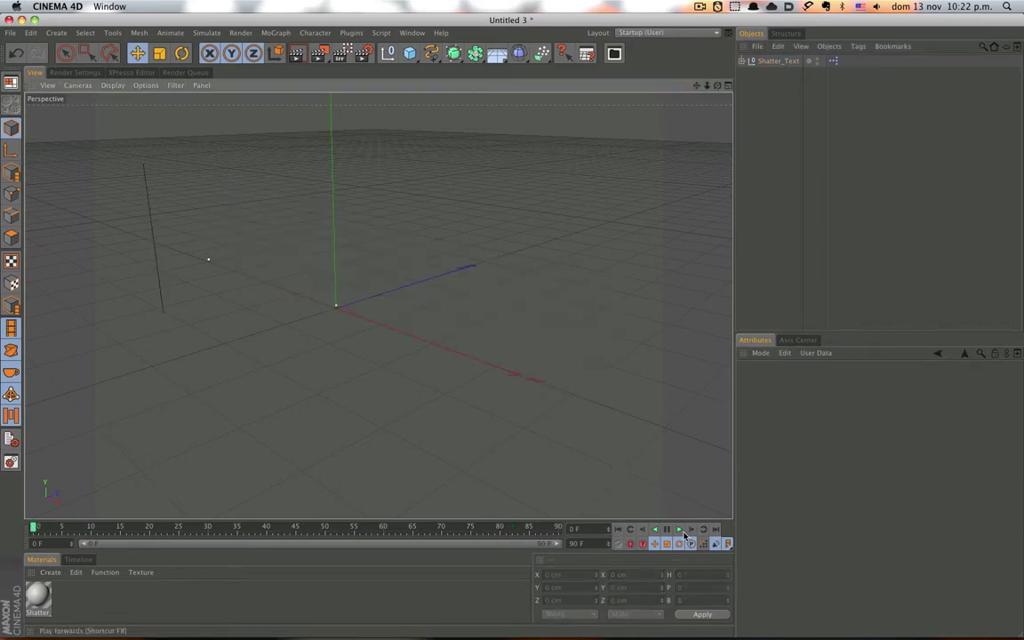
pyautogui.click(681, 530)
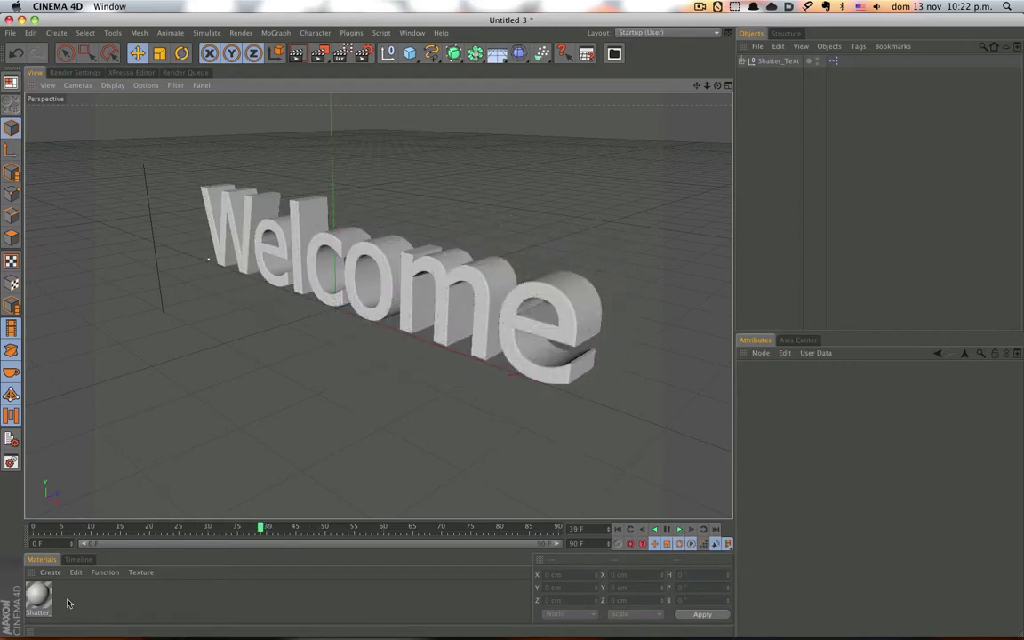
# Step: Set the Shatter_text material colour to orange (R 247, G 94, B 11)
pyautogui.doubleClick(39, 597)
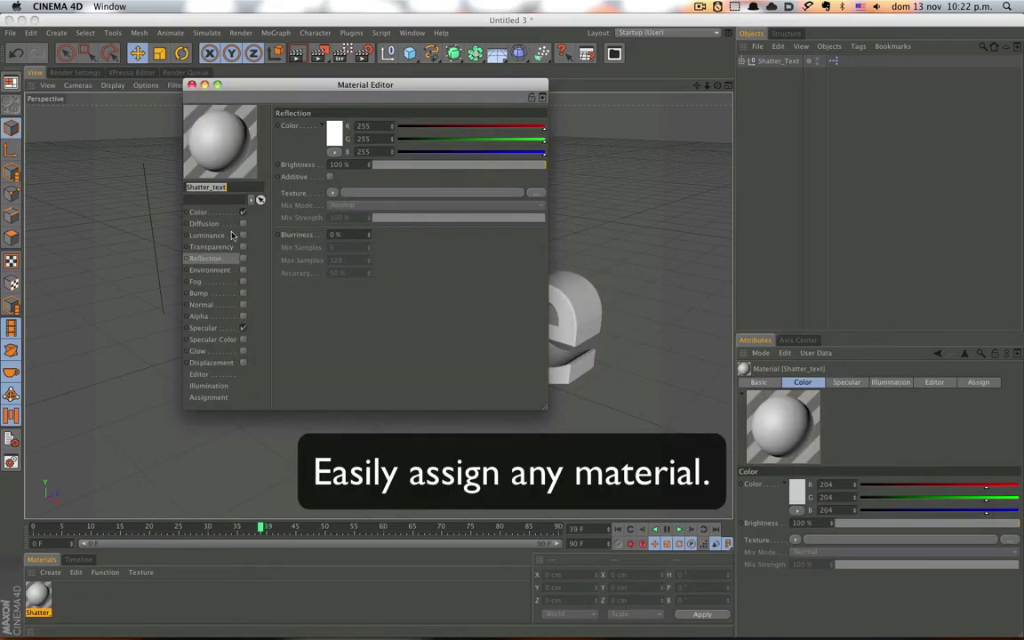
pyautogui.click(196, 212)
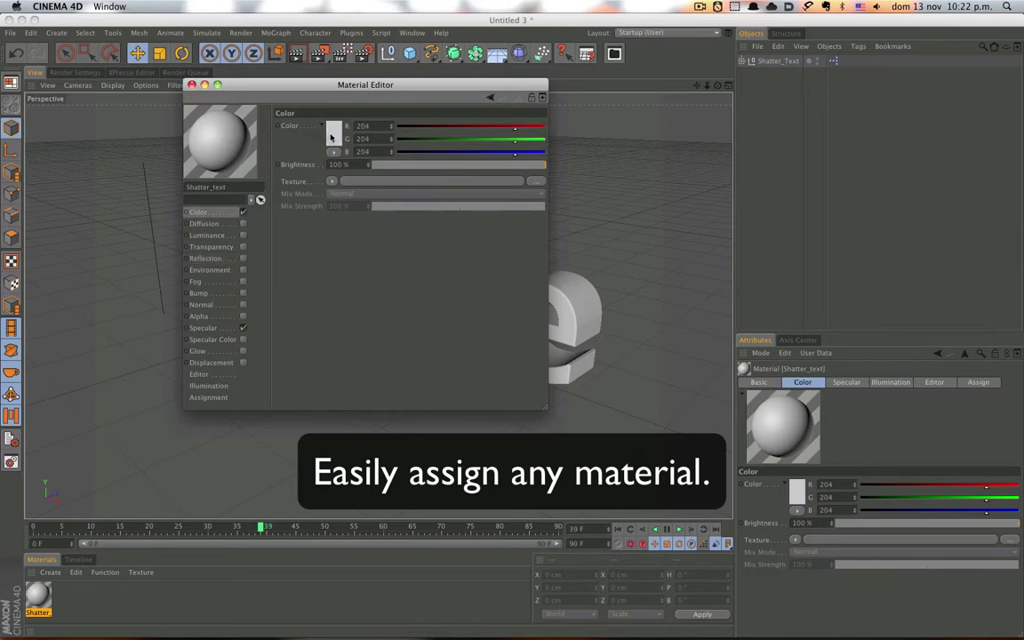
pyautogui.click(331, 135)
pyautogui.click(311, 95)
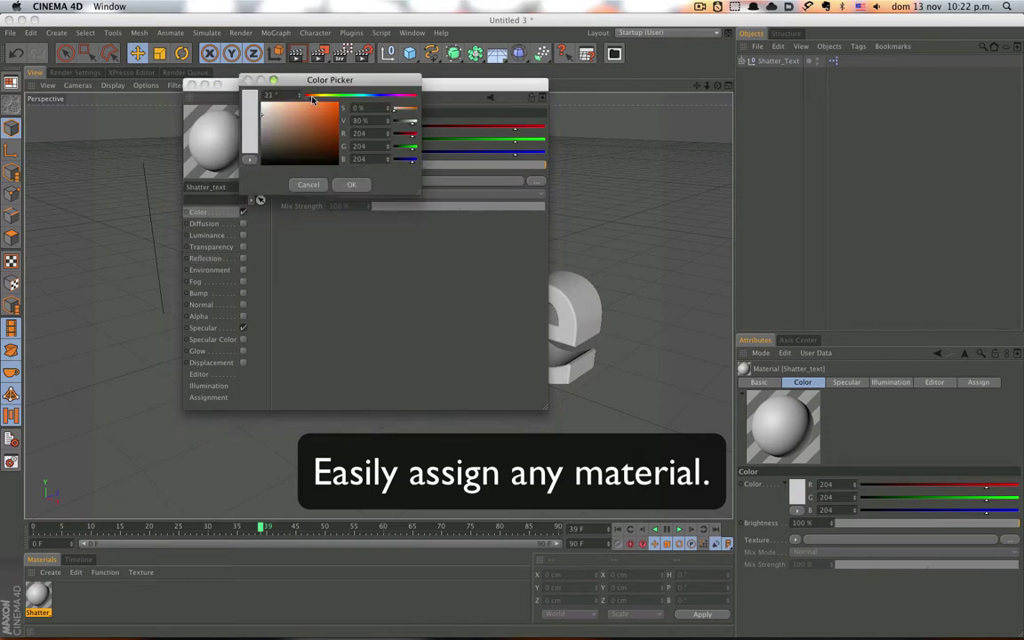
pyautogui.click(334, 105)
pyautogui.click(356, 183)
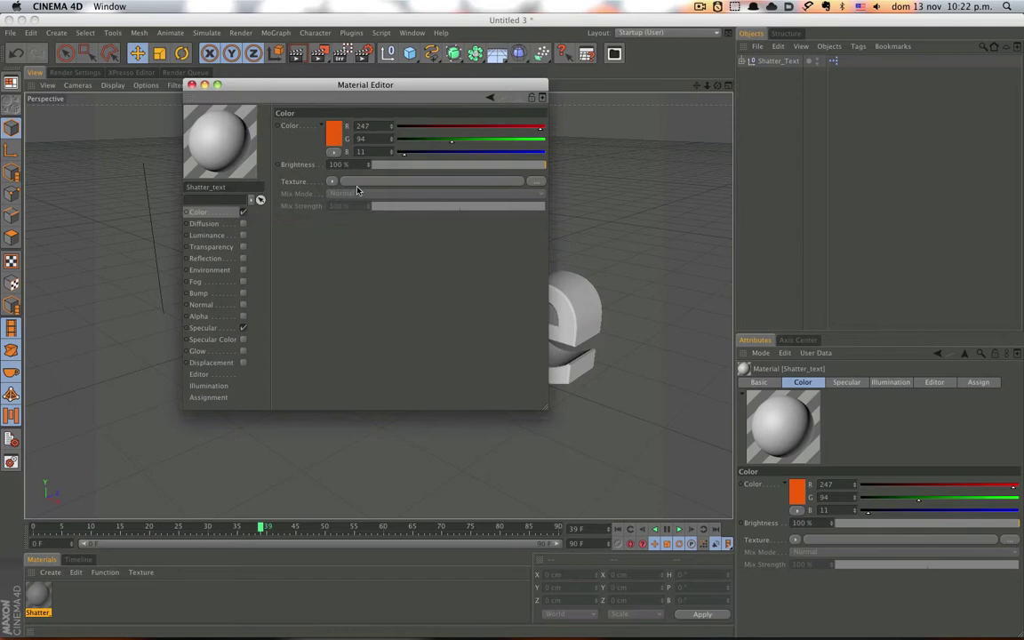
# Step: Enable Reflection with a Fresnel texture, lowering brightness and mix strength to 87%
pyautogui.click(243, 258)
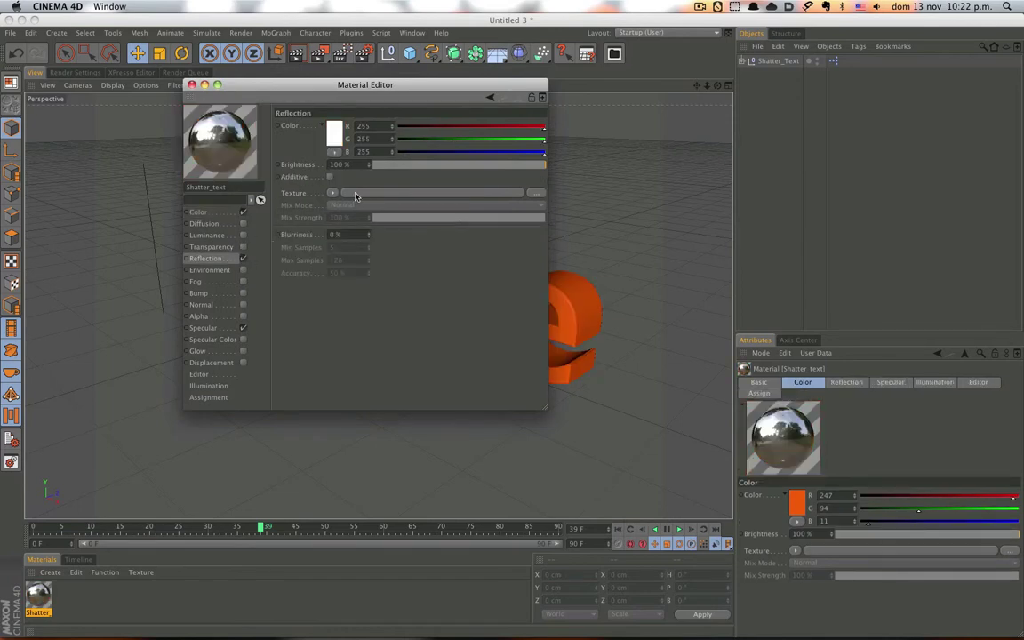
pyautogui.click(331, 192)
pyautogui.click(360, 319)
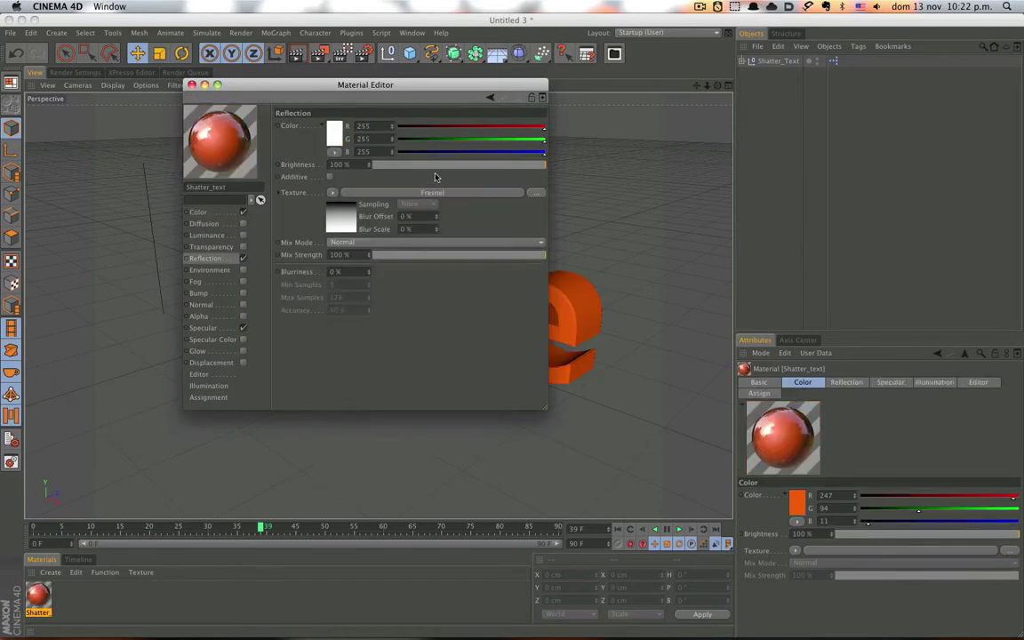
pyautogui.moveTo(455, 169)
pyautogui.mouseDown()
pyautogui.moveTo(469, 168)
pyautogui.moveTo(437, 169)
pyautogui.mouseUp()
pyautogui.moveTo(543, 255); pyautogui.dragTo(525, 256)
pyautogui.click(192, 85)
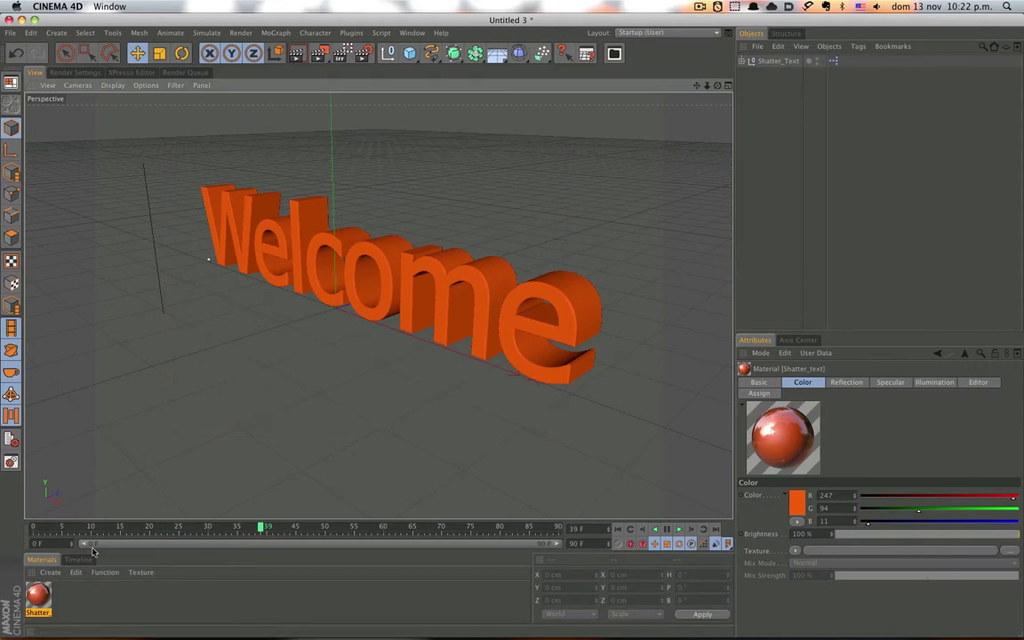
# Step: Duplicate the material as Shatter_text.1 and colour it dark blue (R 16, G 89, B 128)
pyautogui.keyDown('ctrl'); pyautogui.moveTo(45, 593); pyautogui.dragTo(68, 593); pyautogui.keyUp('ctrl')
pyautogui.doubleClick(68, 594)
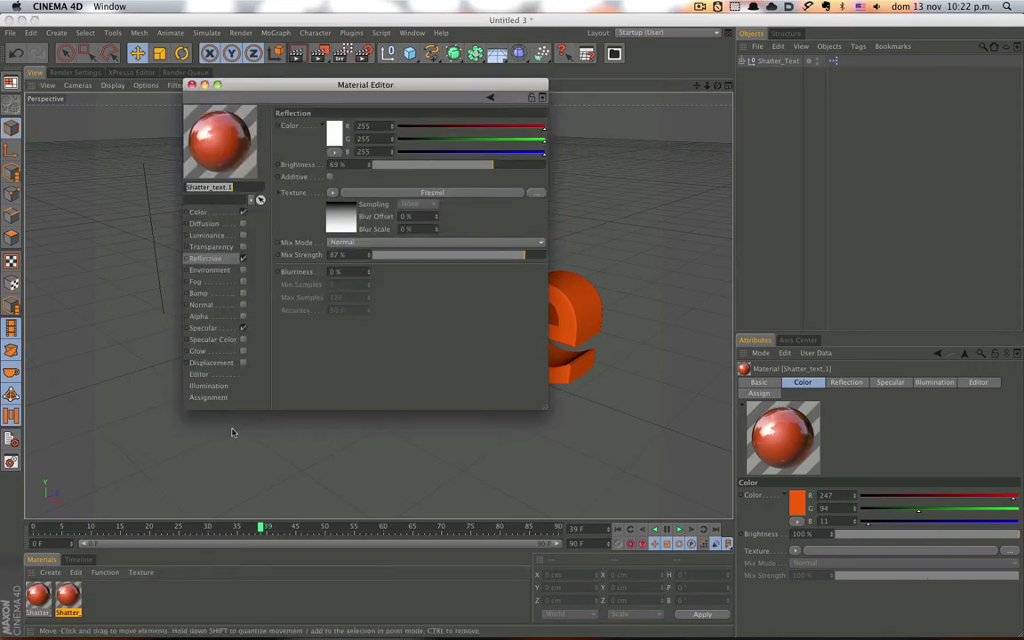
pyautogui.click(199, 212)
pyautogui.click(333, 133)
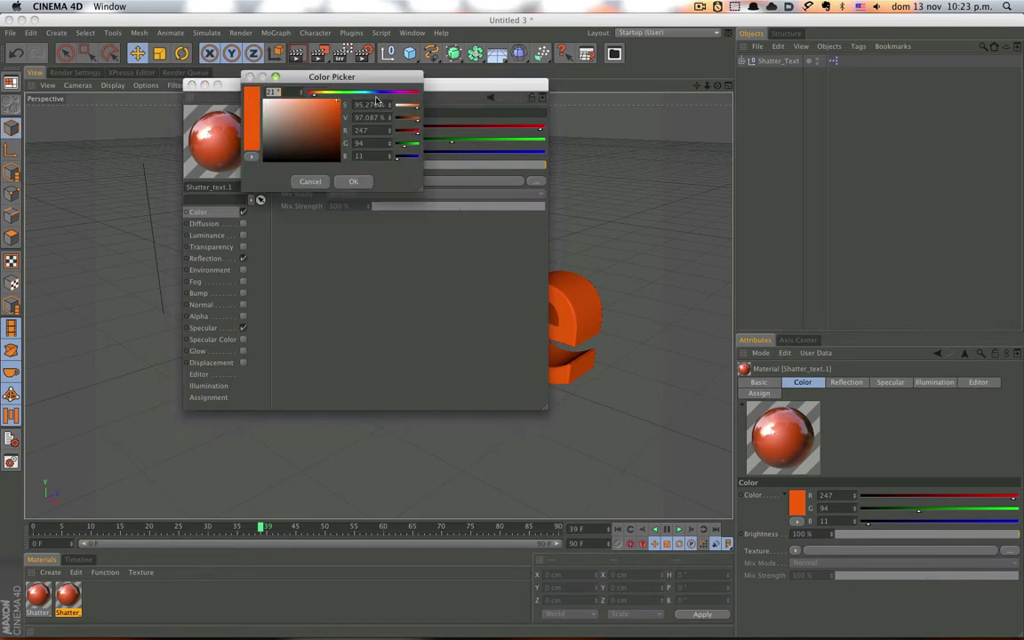
pyautogui.moveTo(375, 94)
pyautogui.mouseDown()
pyautogui.moveTo(357, 95)
pyautogui.moveTo(370, 94)
pyautogui.mouseUp()
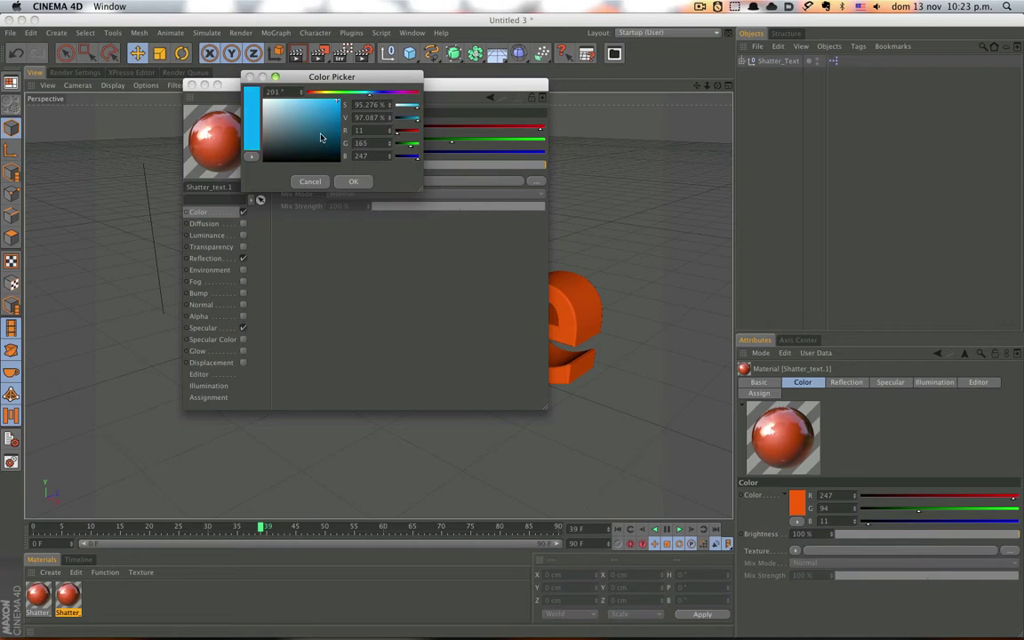
pyautogui.click(323, 136)
pyautogui.click(351, 182)
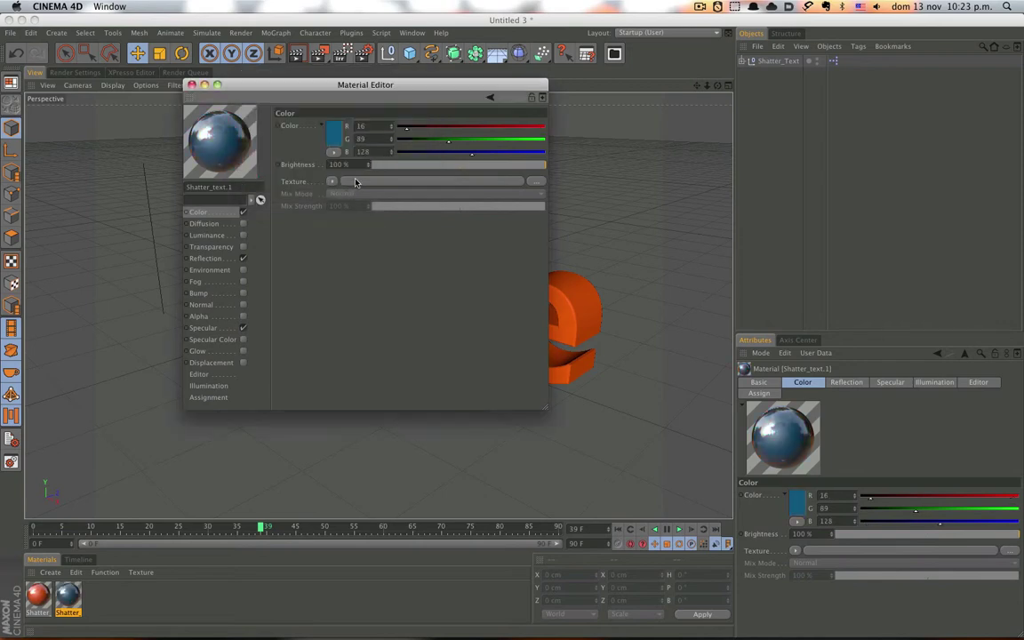
pyautogui.click(191, 84)
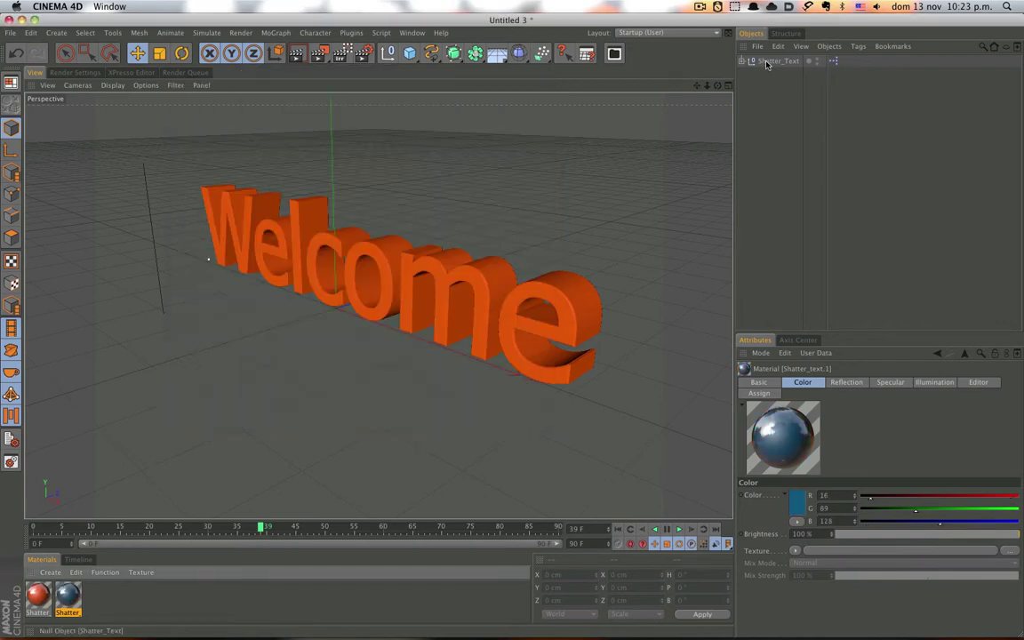
# Step: Apply the blue Shatter_text.1 material to the Welcome text
pyautogui.click(534, 373)
pyautogui.moveTo(68, 593); pyautogui.dragTo(836, 435)
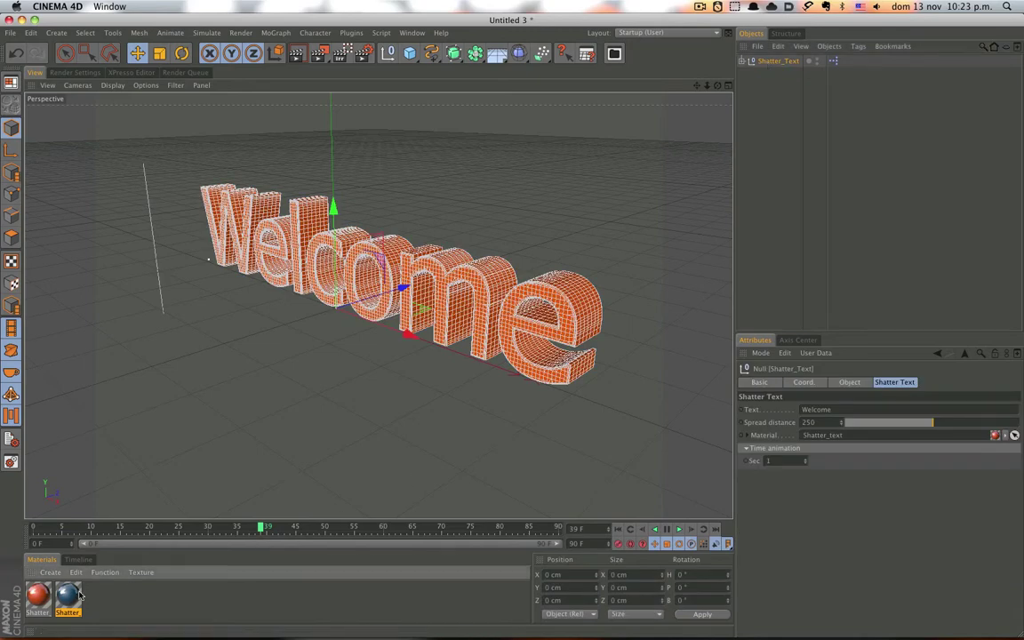
pyautogui.click(441, 447)
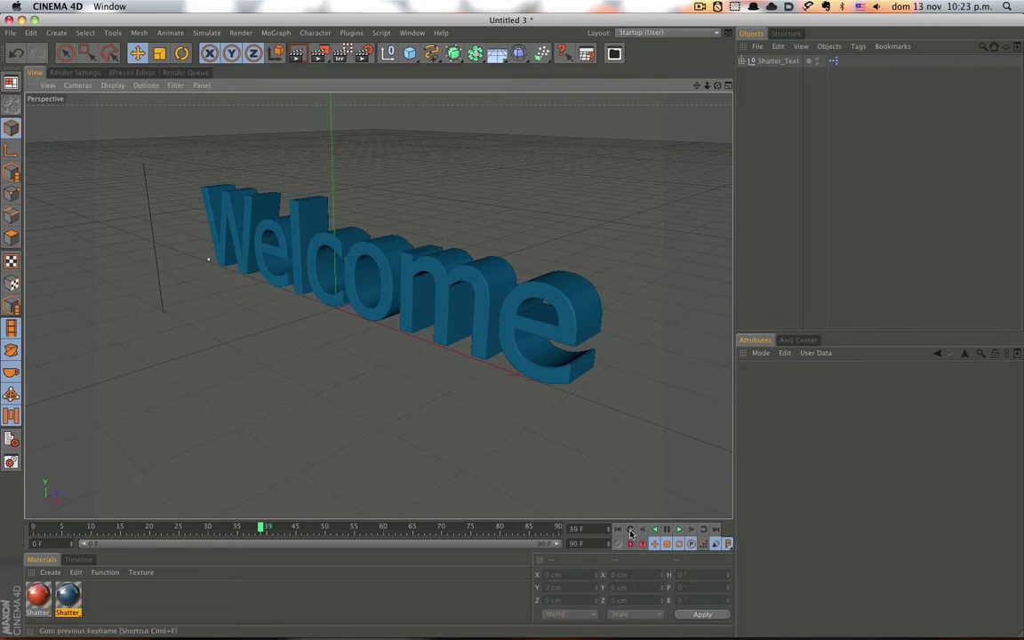
# Step: Lower the Shatter_Text Spread distance to 97 after previewing it mid-shatter
pyautogui.moveTo(263, 530)
pyautogui.mouseDown()
pyautogui.moveTo(93, 528)
pyautogui.moveTo(155, 528)
pyautogui.moveTo(125, 528)
pyautogui.moveTo(145, 528)
pyautogui.mouseUp()
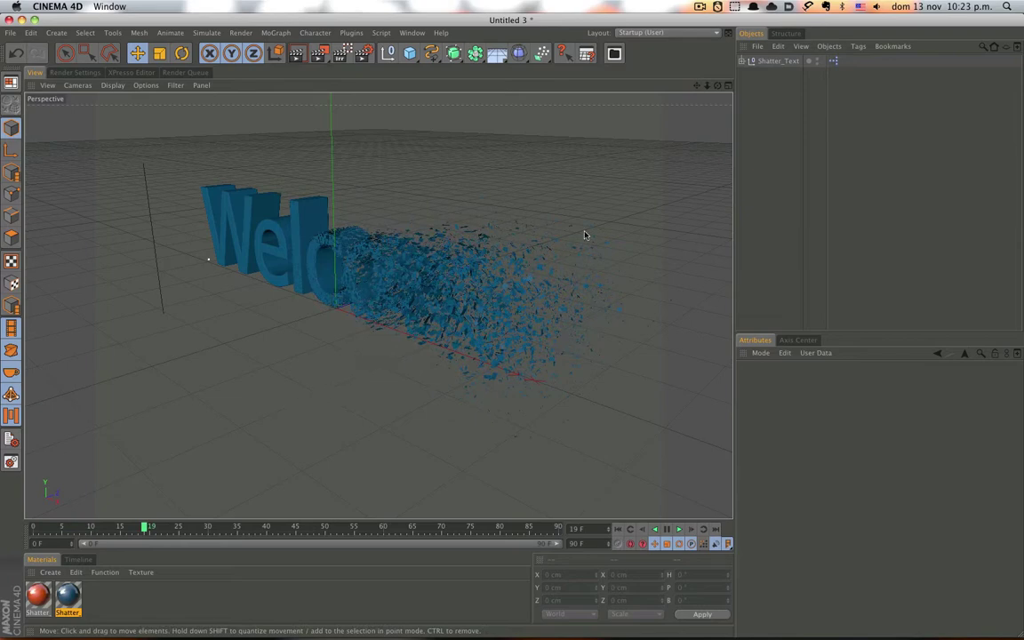
pyautogui.click(788, 64)
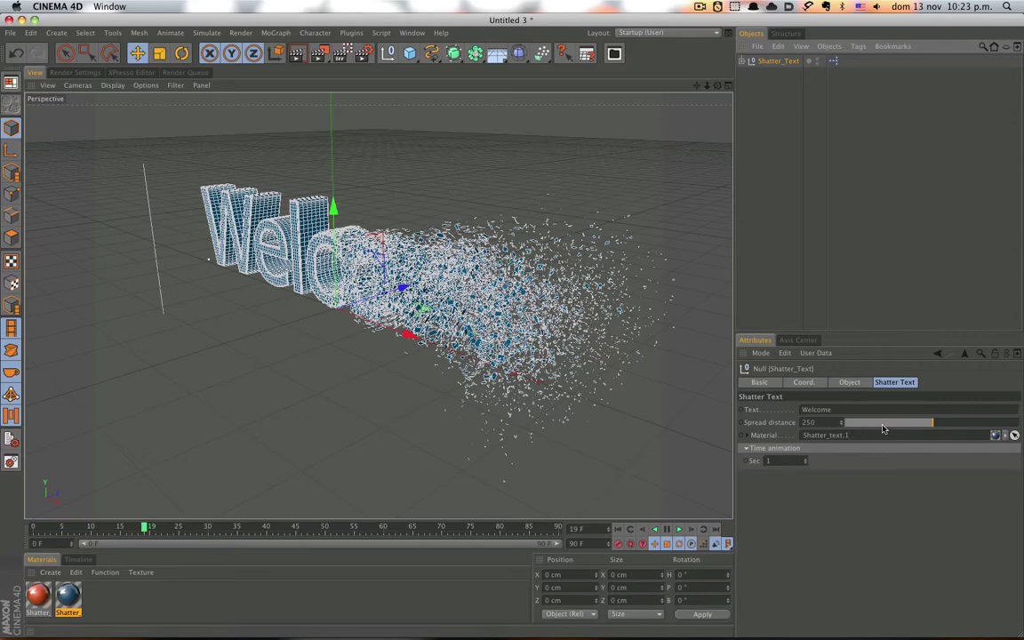
pyautogui.moveTo(885, 427); pyautogui.dragTo(880, 428)
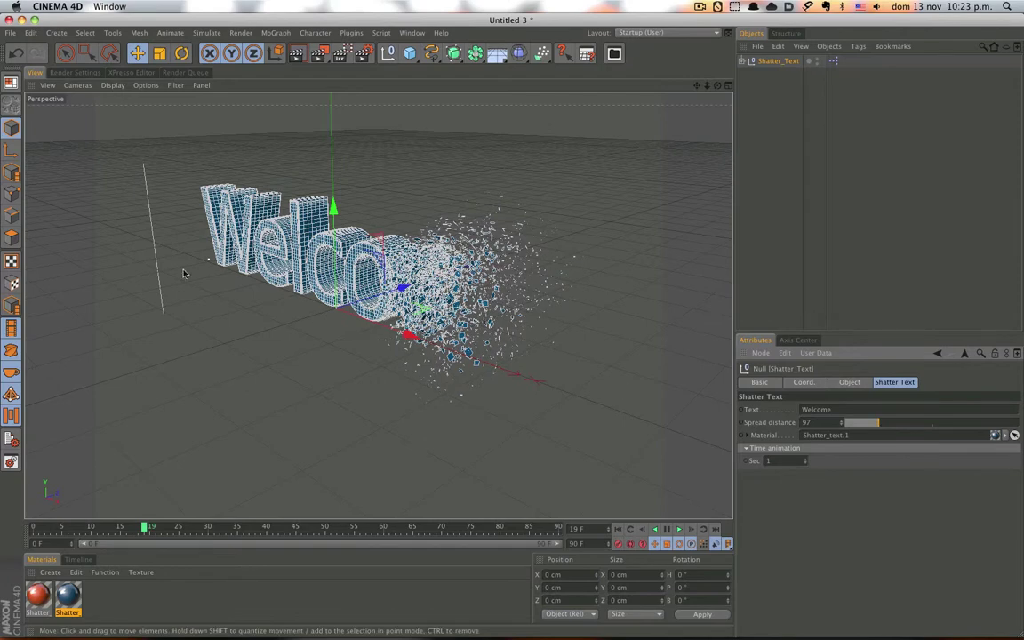
# Step: Nudge Delimiter_1 right along X, check the break, and add a Sky object
pyautogui.click(158, 258)
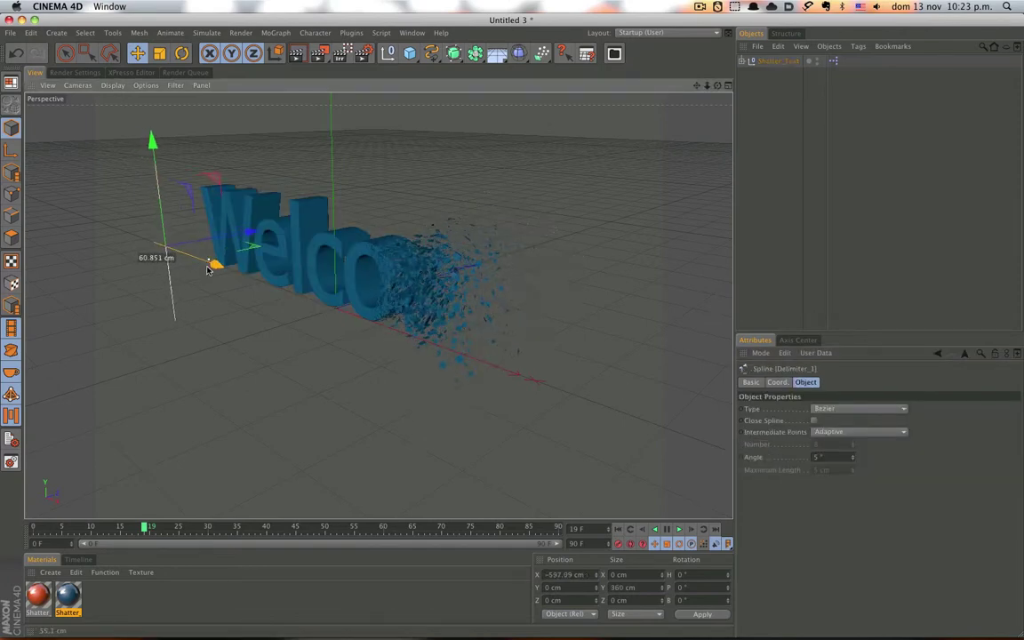
pyautogui.moveTo(200, 264); pyautogui.dragTo(213, 263)
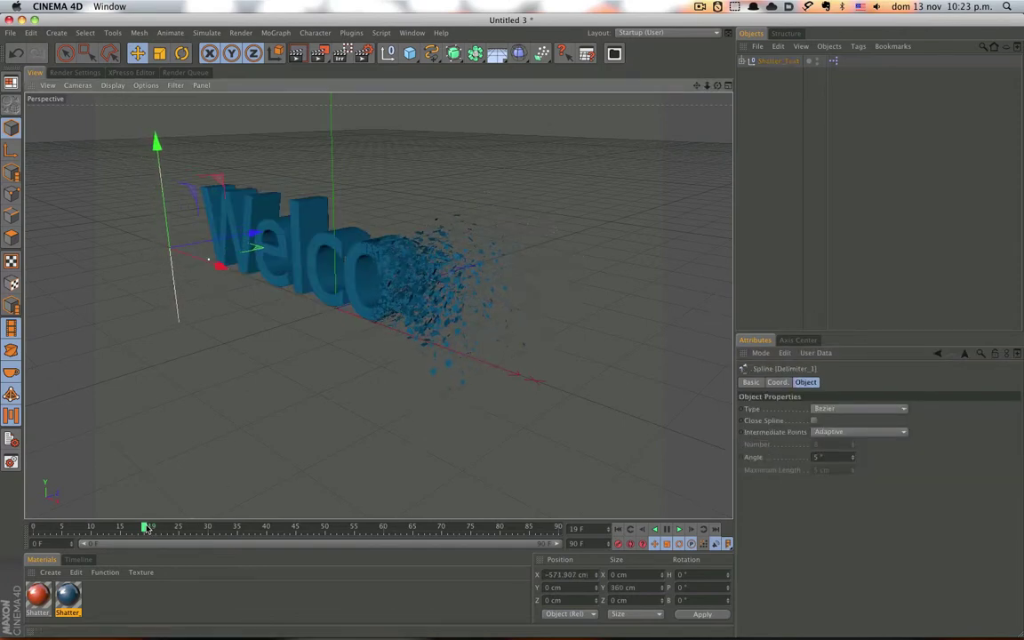
pyautogui.moveTo(147, 528)
pyautogui.mouseDown()
pyautogui.moveTo(206, 531)
pyautogui.moveTo(121, 527)
pyautogui.moveTo(175, 527)
pyautogui.mouseUp()
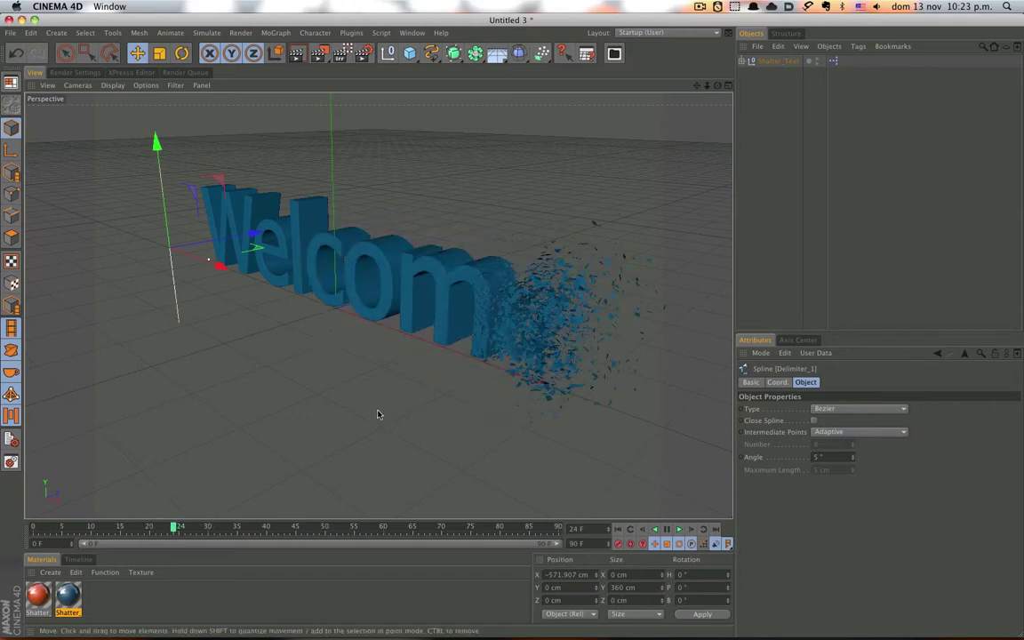
pyautogui.moveTo(388, 411)
pyautogui.keyDown('alt'); pyautogui.mouseDown()
pyautogui.moveTo(452, 369)
pyautogui.moveTo(407, 373)
pyautogui.moveTo(418, 359)
pyautogui.moveTo(370, 235)
pyautogui.mouseUp(); pyautogui.keyUp('alt')
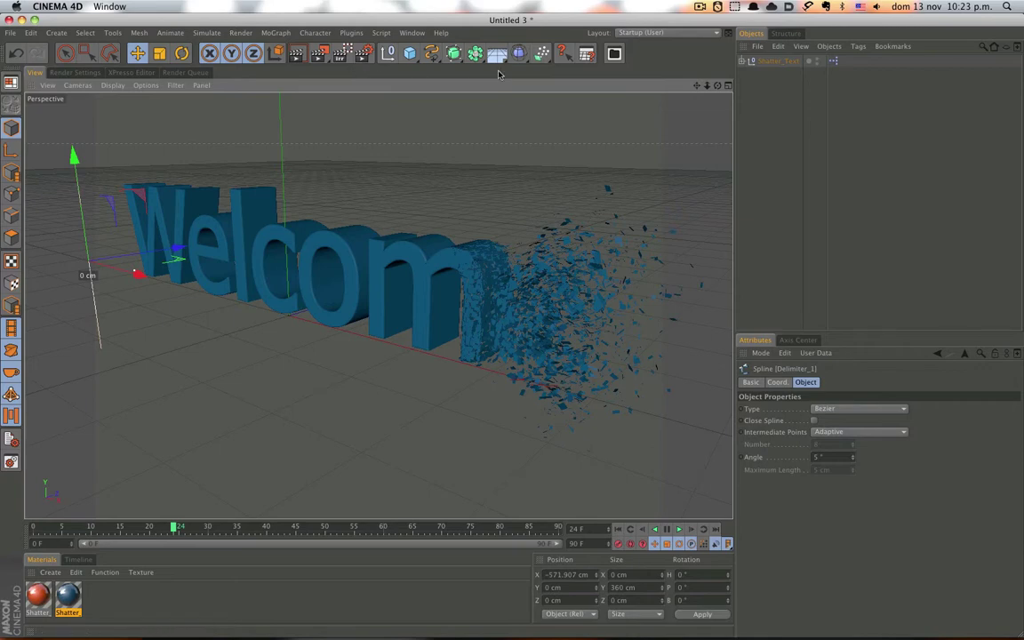
pyautogui.moveTo(507, 61); pyautogui.dragTo(700, 110)
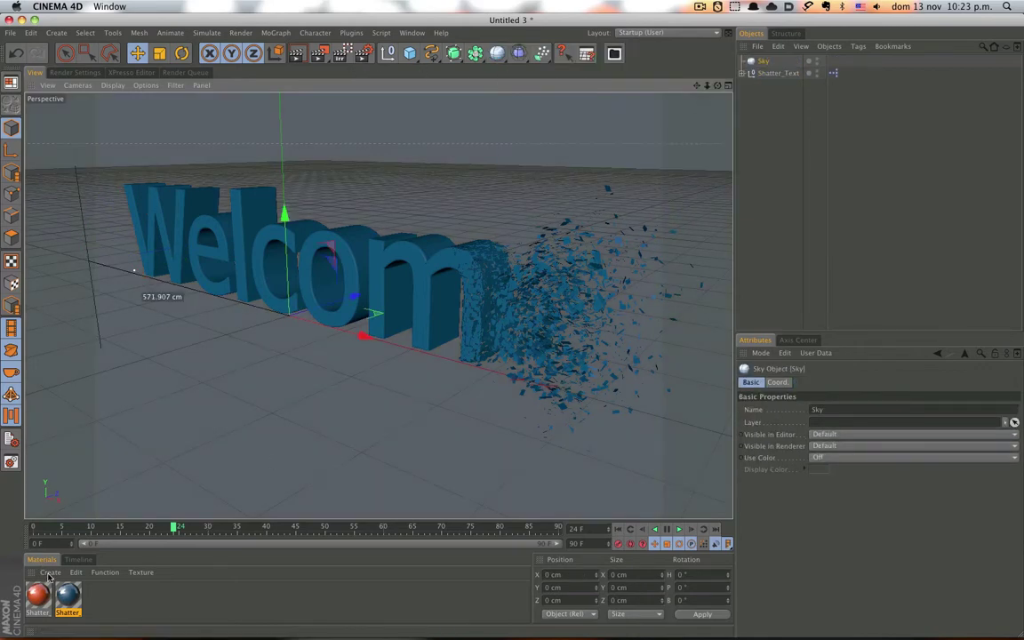
# Step: Load the Prime HDRI 010 material preset and apply it to the Sky object
pyautogui.click(51, 573)
pyautogui.moveTo(151, 557)
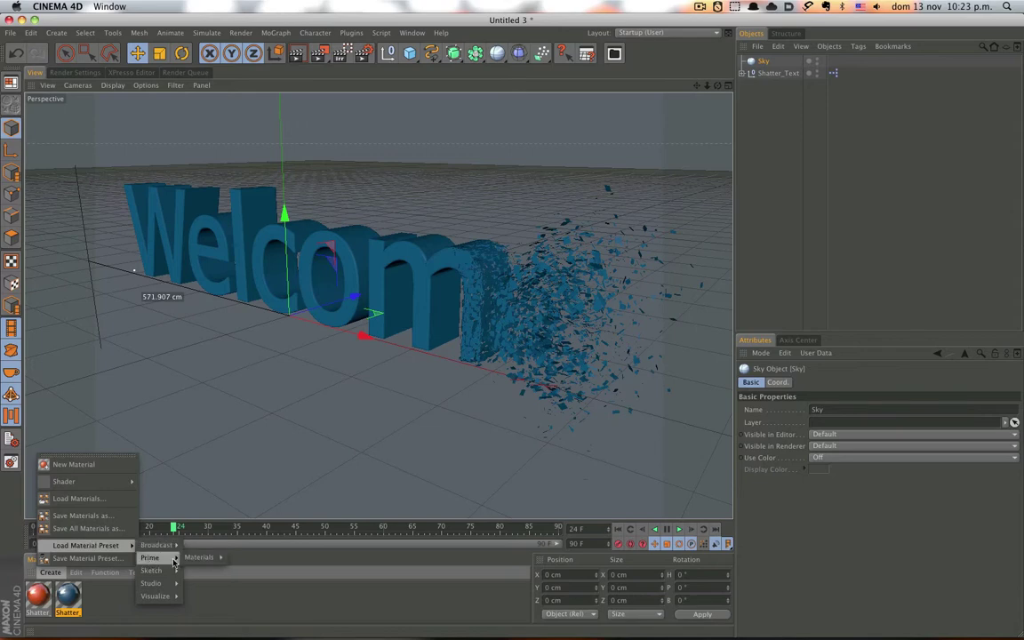
pyautogui.click(272, 382)
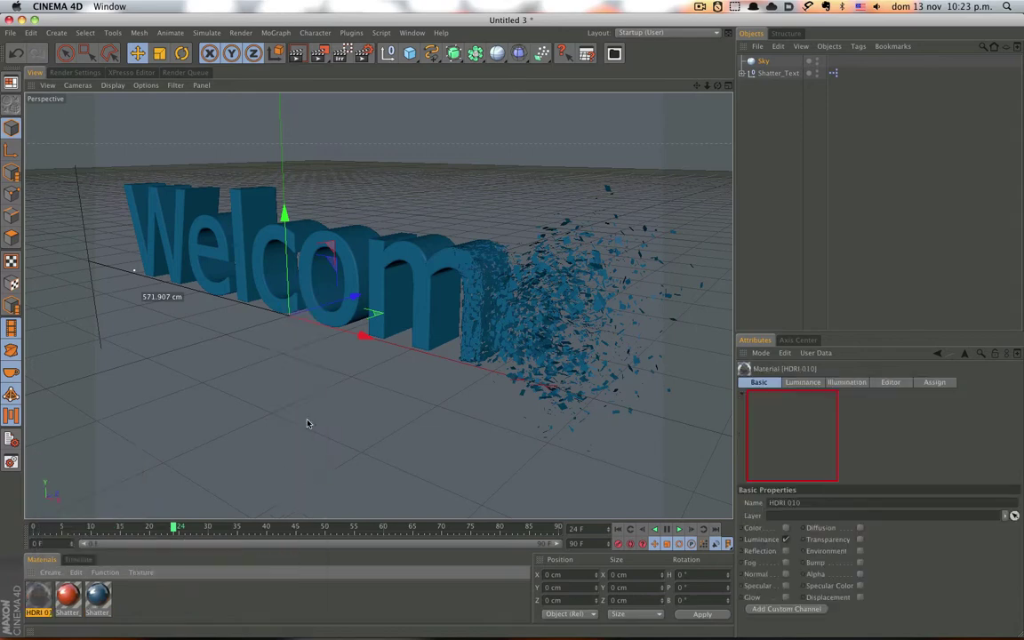
pyautogui.moveTo(749, 70); pyautogui.dragTo(763, 60)
# Step: Add a Compositing tag to the Sky with Seen by Camera unchecked
pyautogui.rightClick(767, 63)
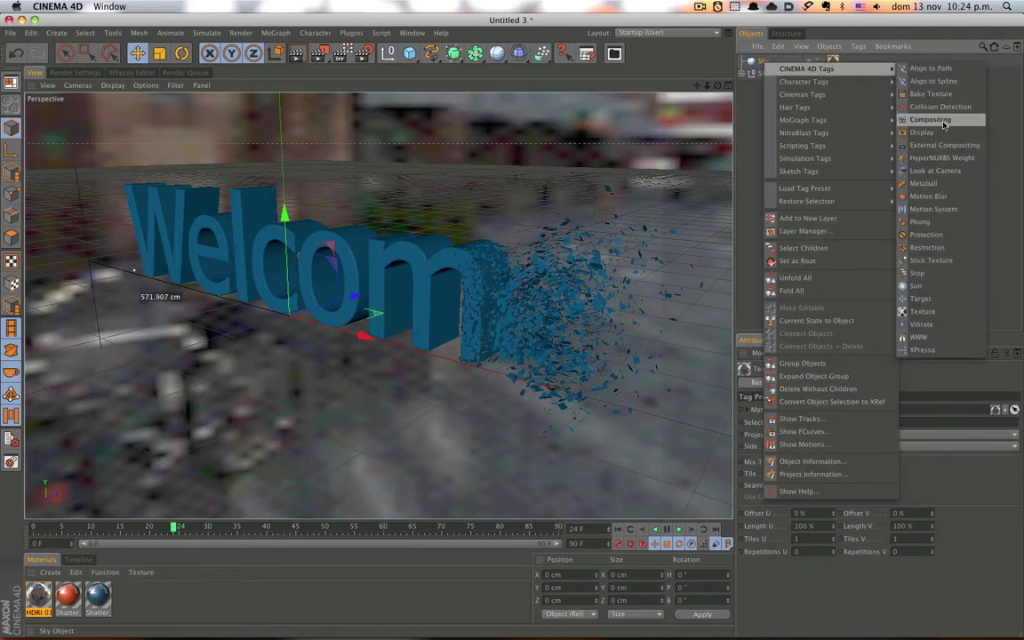
pyautogui.click(932, 120)
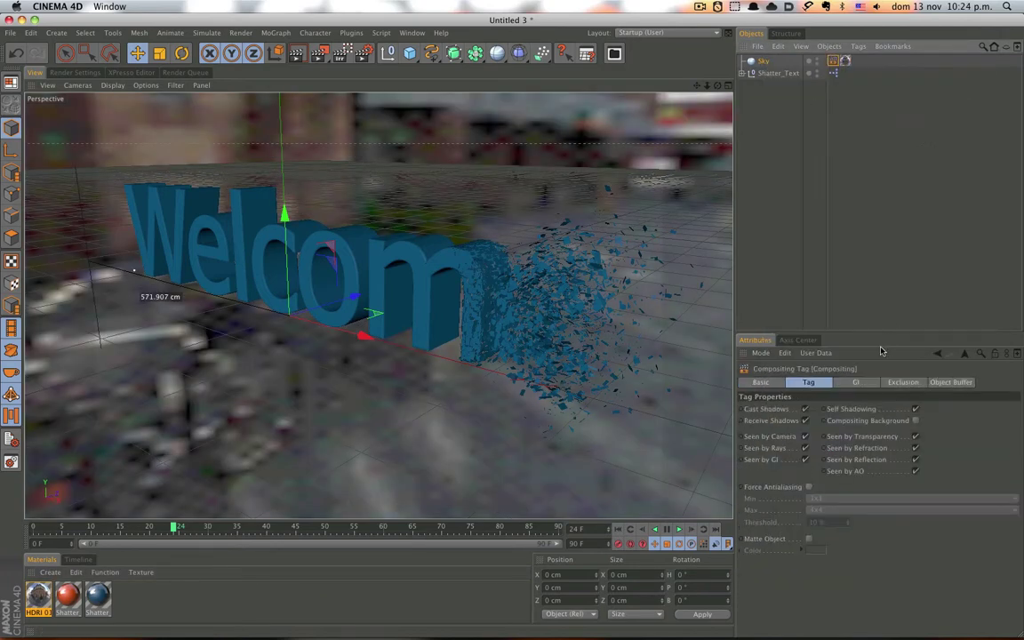
pyautogui.click(805, 436)
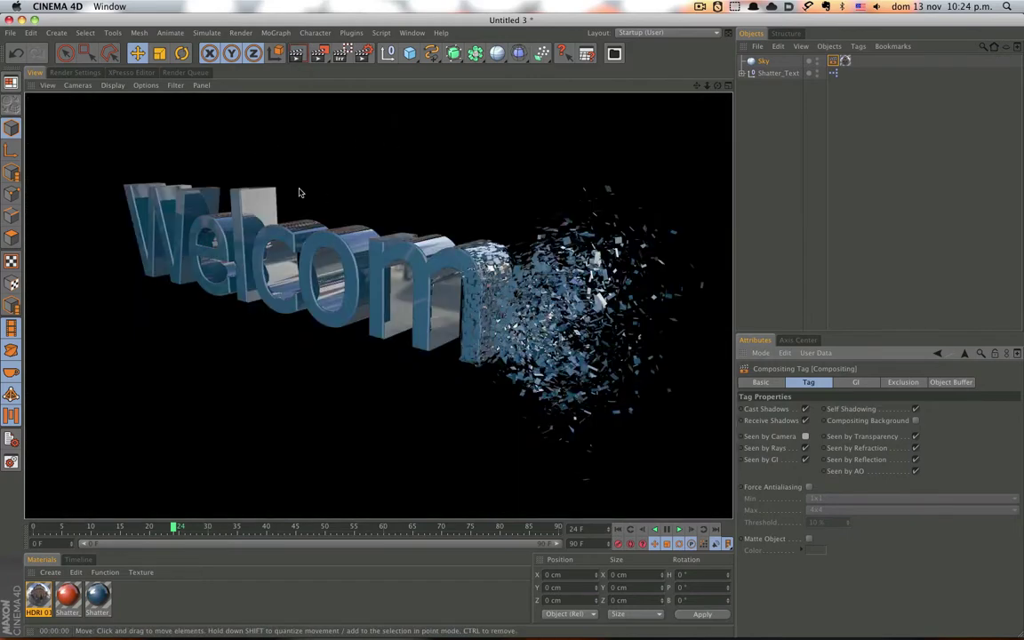
# Step: Render preview frames at frame 24 and frame 14, showing reflective blue fragments on black
pyautogui.click(270, 169)
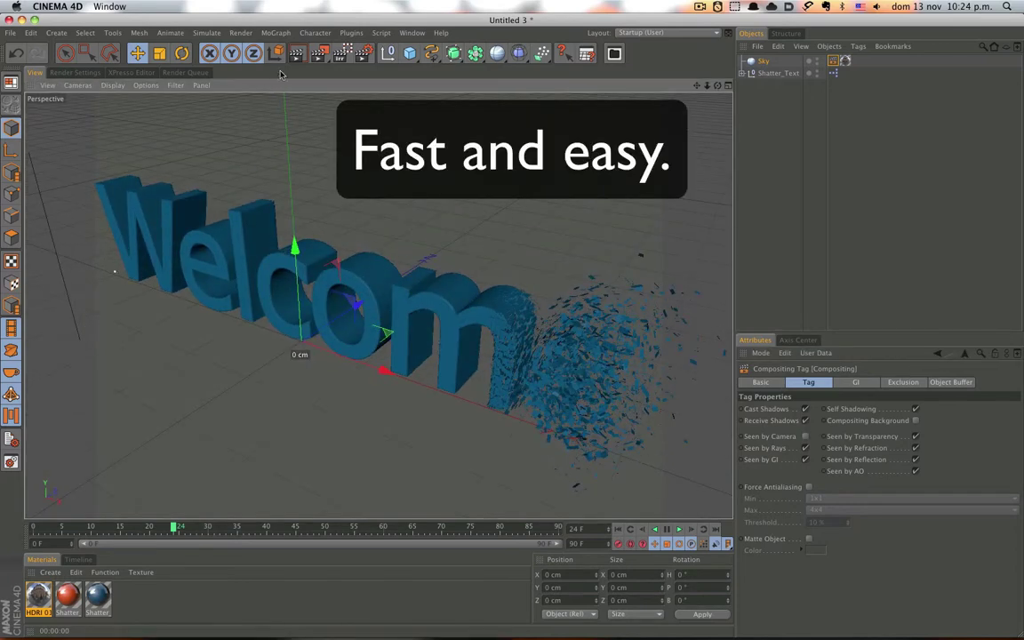
pyautogui.click(296, 53)
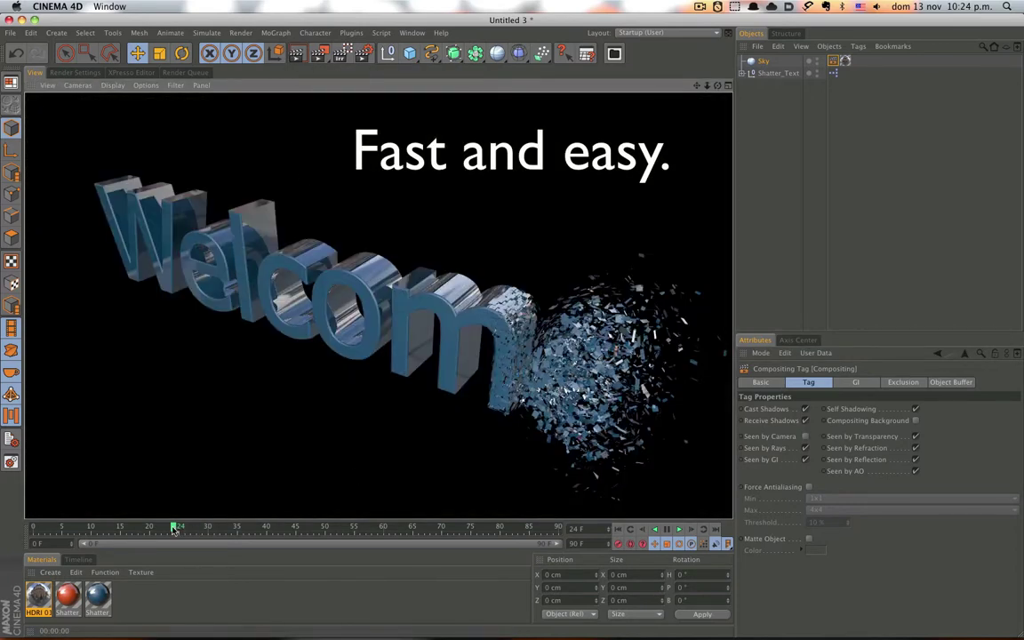
pyautogui.moveTo(176, 528); pyautogui.dragTo(116, 527)
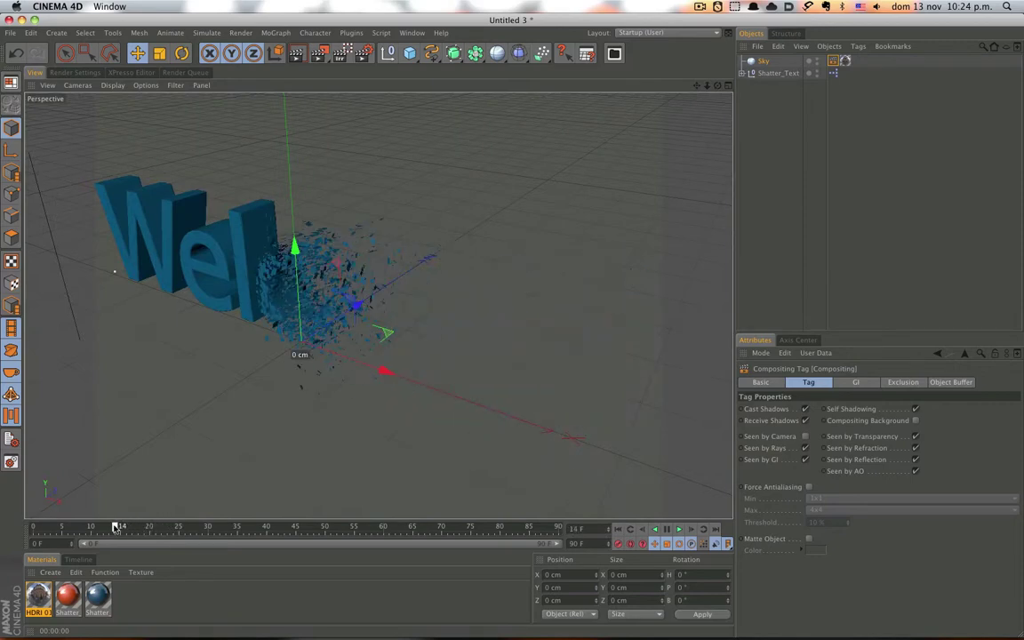
pyautogui.click(276, 55)
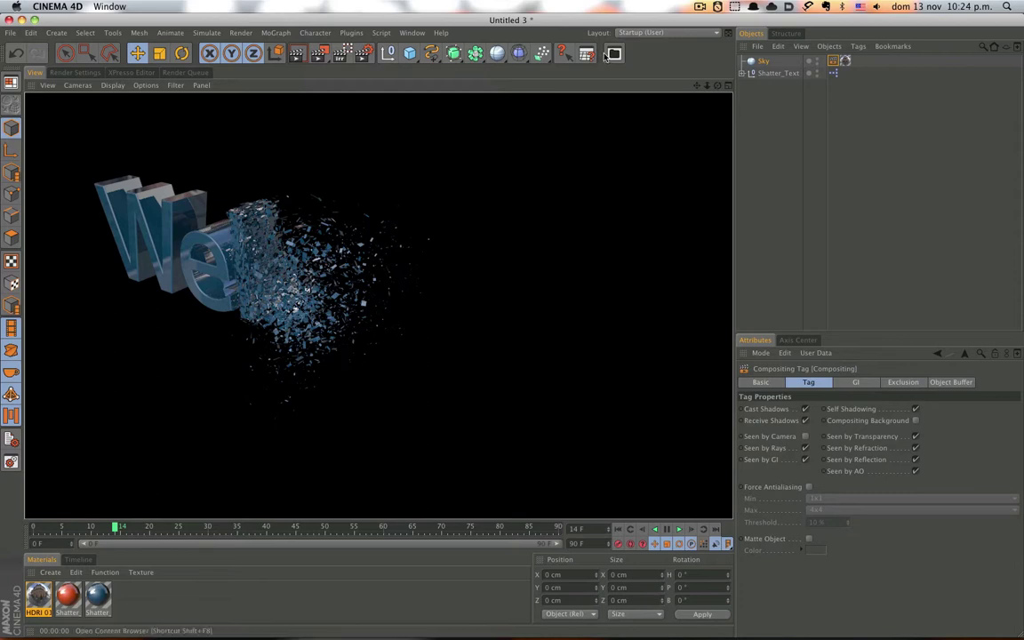
# Step: Place an omni Light above Welcome (about X 157.7, Y 283.4, Z −215.8 cm), render and play the animation
pyautogui.moveTo(502, 56); pyautogui.dragTo(508, 62)
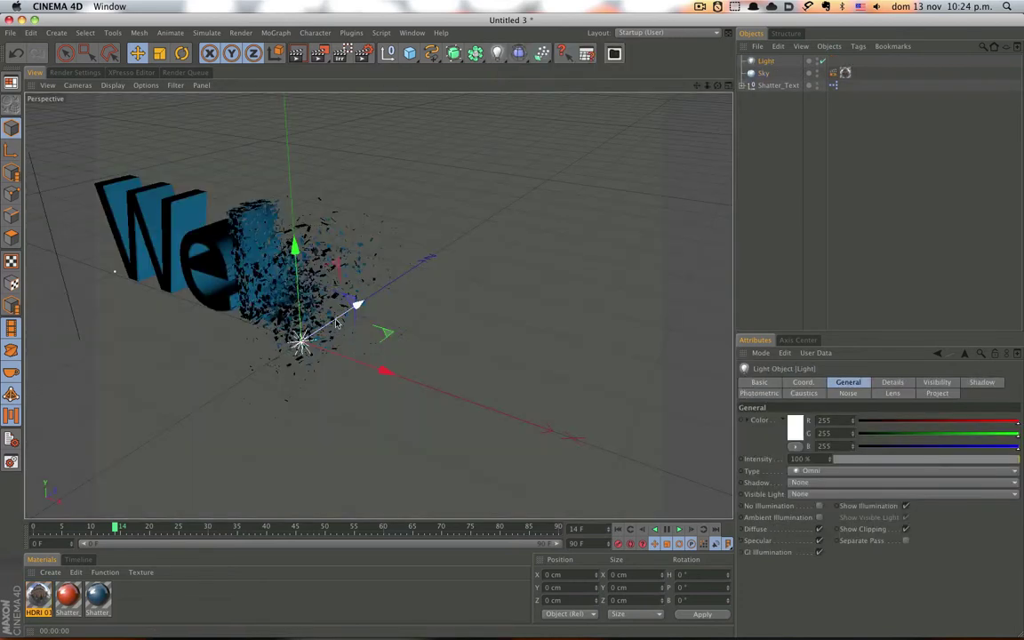
pyautogui.moveTo(336, 323)
pyautogui.mouseDown()
pyautogui.moveTo(208, 457)
pyautogui.moveTo(275, 496)
pyautogui.mouseUp()
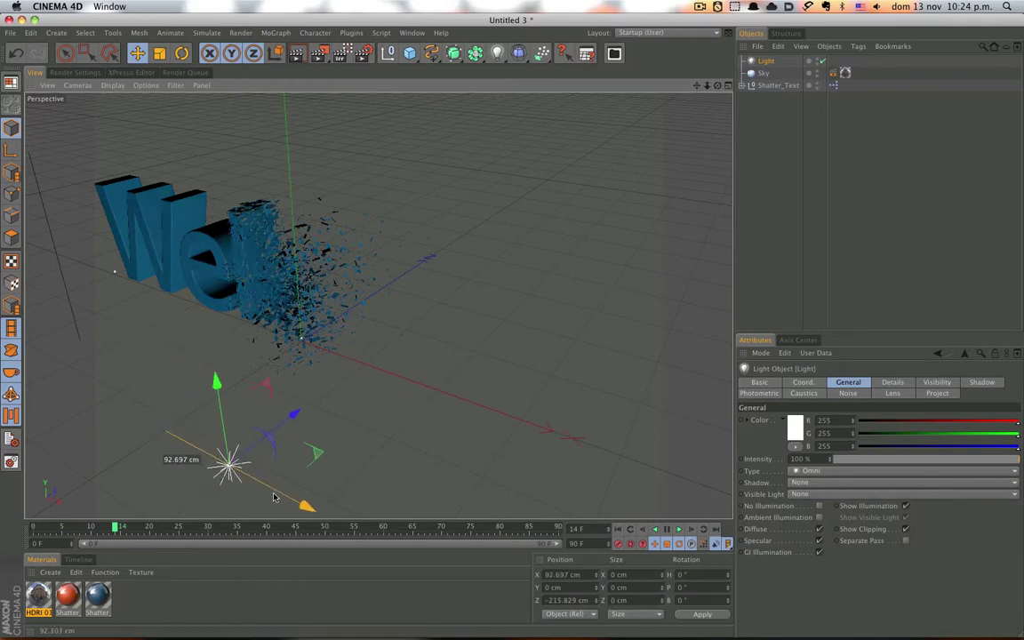
pyautogui.moveTo(217, 378); pyautogui.dragTo(211, 105)
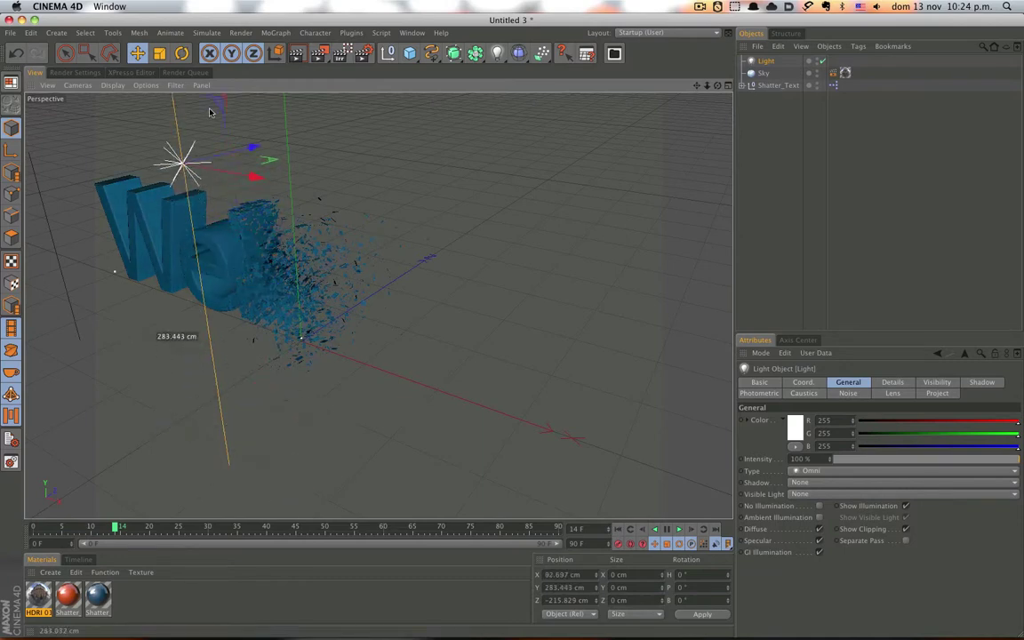
pyautogui.moveTo(252, 176); pyautogui.dragTo(293, 220)
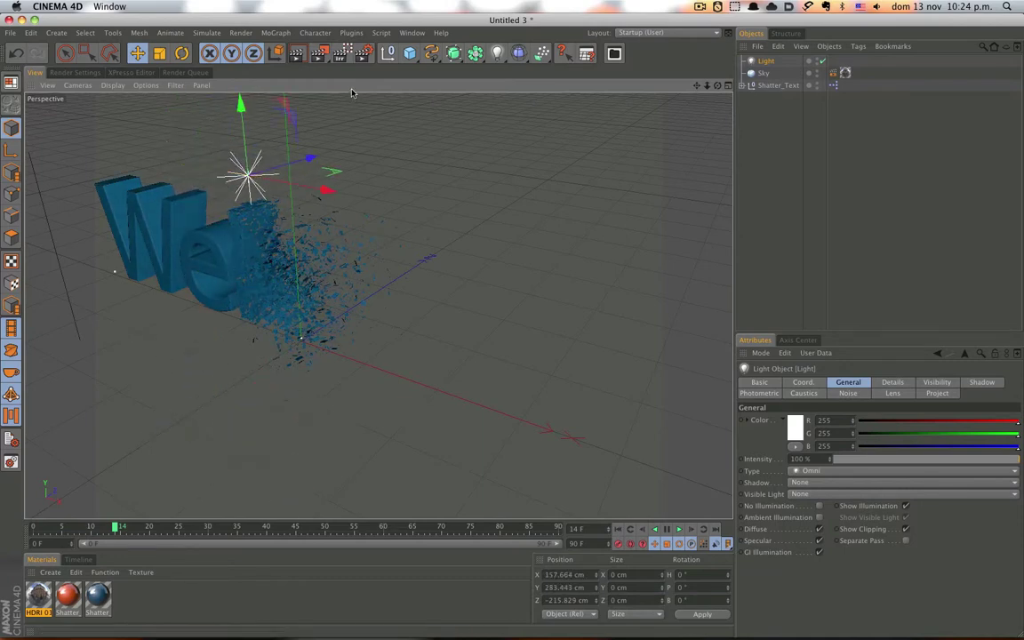
pyautogui.click(298, 55)
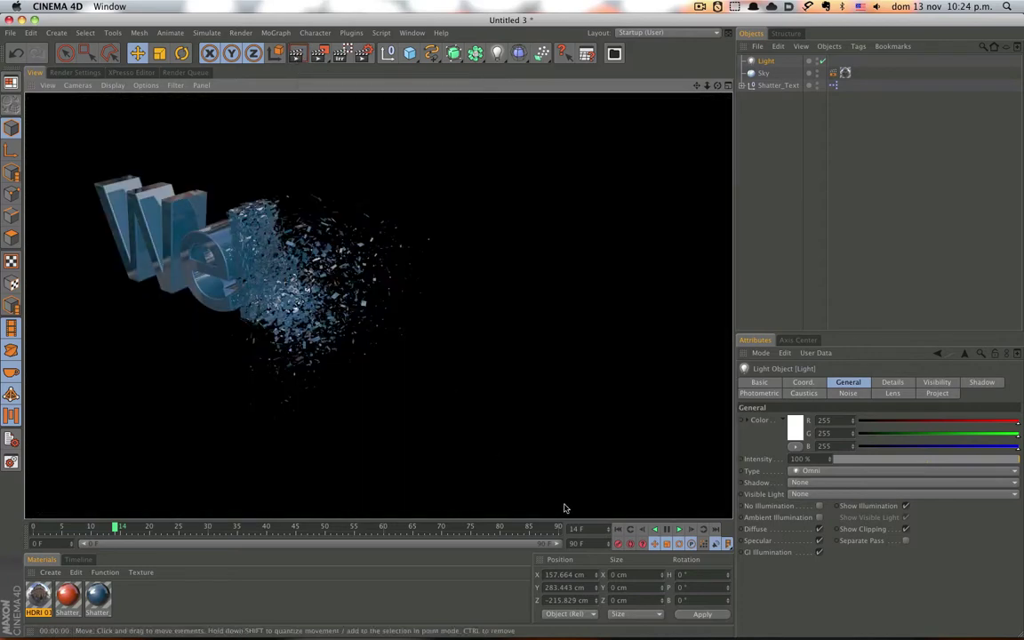
pyautogui.click(678, 529)
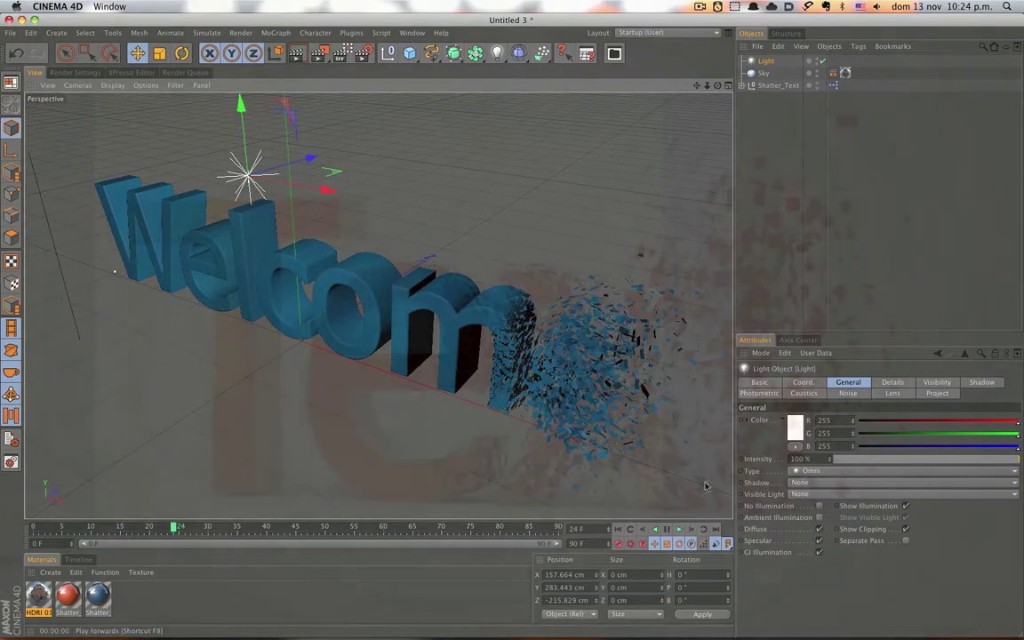